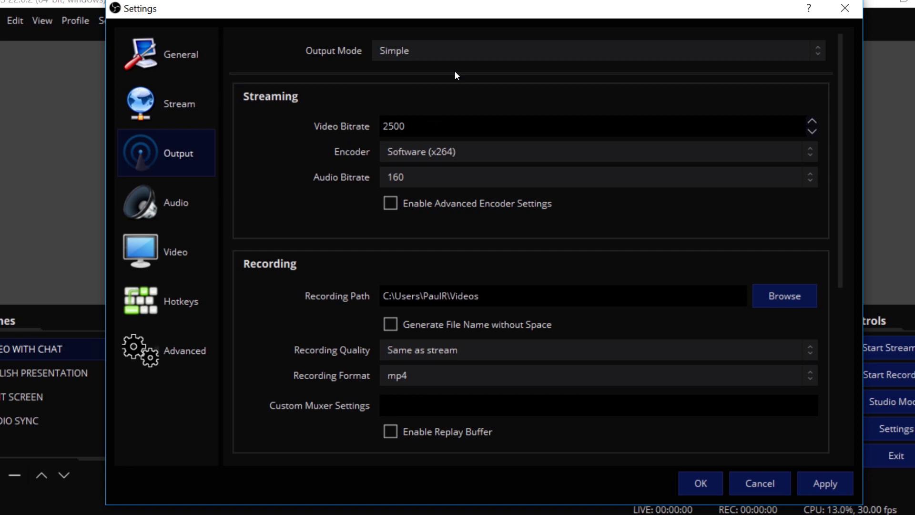
Toggle Enable Advanced Encoder Settings on and off, leaving the simple streaming encoder at defaults
{"action": "left_click", "coordinate": [472, 203]}
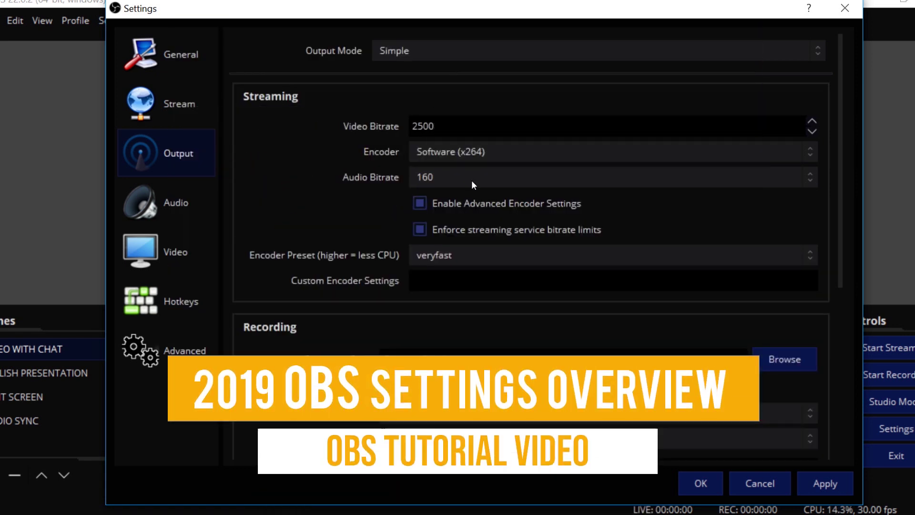
{"action": "left_click", "coordinate": [441, 253]}
{"action": "left_click", "coordinate": [439, 301]}
{"action": "left_click", "coordinate": [419, 203]}
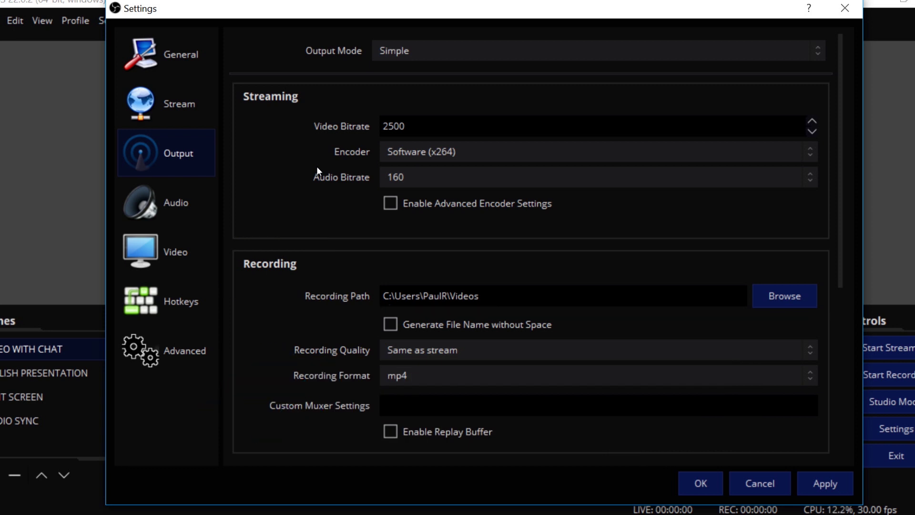
{"action": "scroll", "coordinate": [819, 281], "scroll_direction": "down", "scroll_amount": 5}
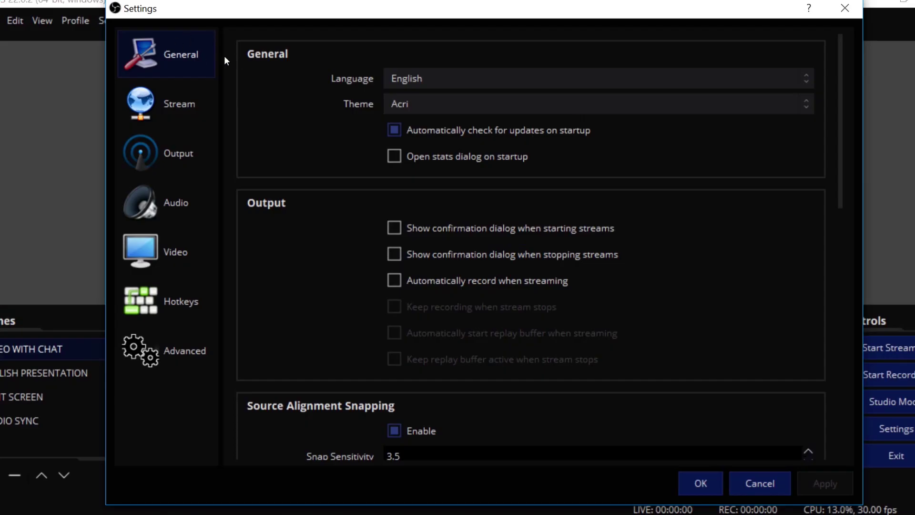
{"action": "left_click", "coordinate": [426, 78]}
{"action": "left_click", "coordinate": [425, 78]}
{"action": "left_click", "coordinate": [442, 83]}
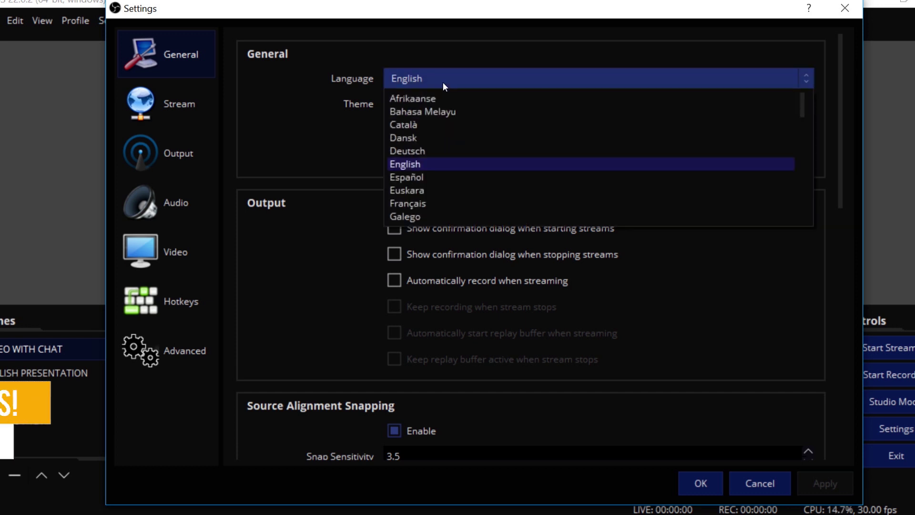
{"action": "left_click", "coordinate": [443, 83]}
{"action": "left_click", "coordinate": [434, 106]}
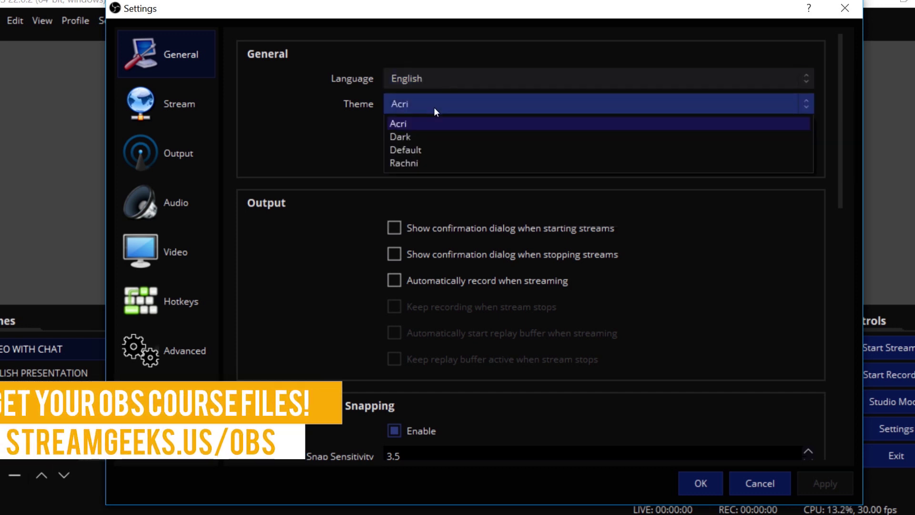
{"action": "left_click", "coordinate": [416, 127]}
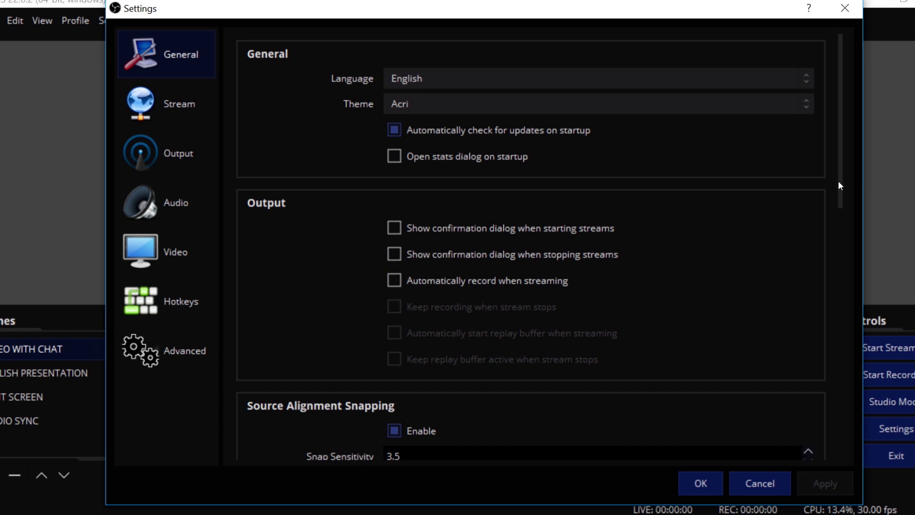
Scroll the General page through Snapping, Projectors, System Tray, Studio Mode and Multiview options
{"action": "left_click_drag", "start_coordinate": [839, 186], "coordinate": [828, 298]}
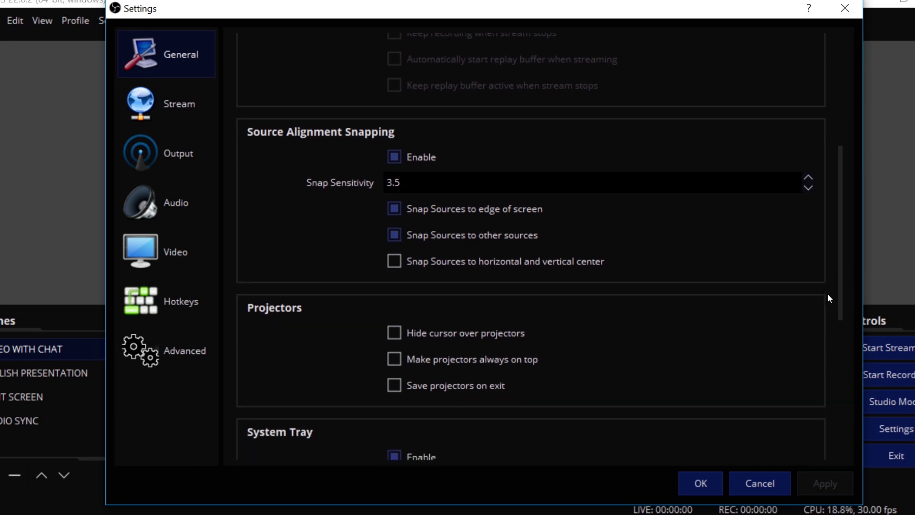
{"action": "left_click_drag", "start_coordinate": [828, 293], "coordinate": [830, 358]}
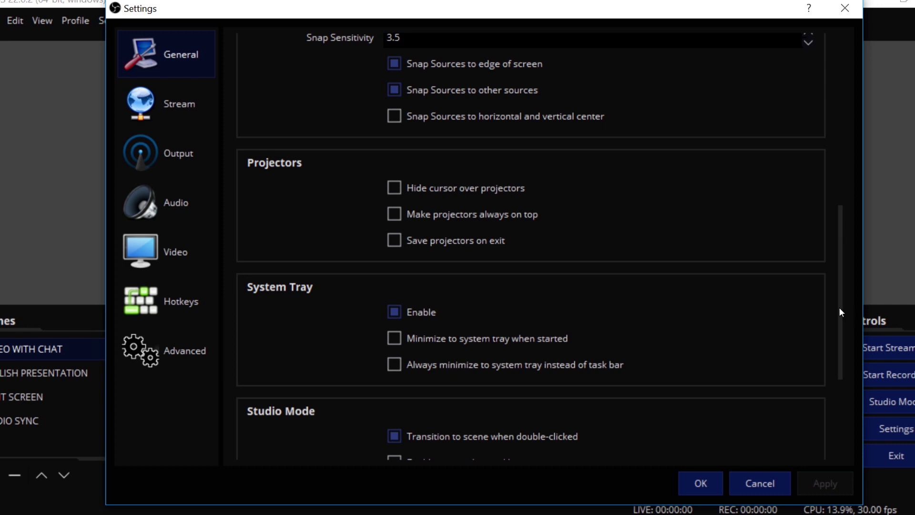
{"action": "left_click_drag", "start_coordinate": [839, 307], "coordinate": [831, 388]}
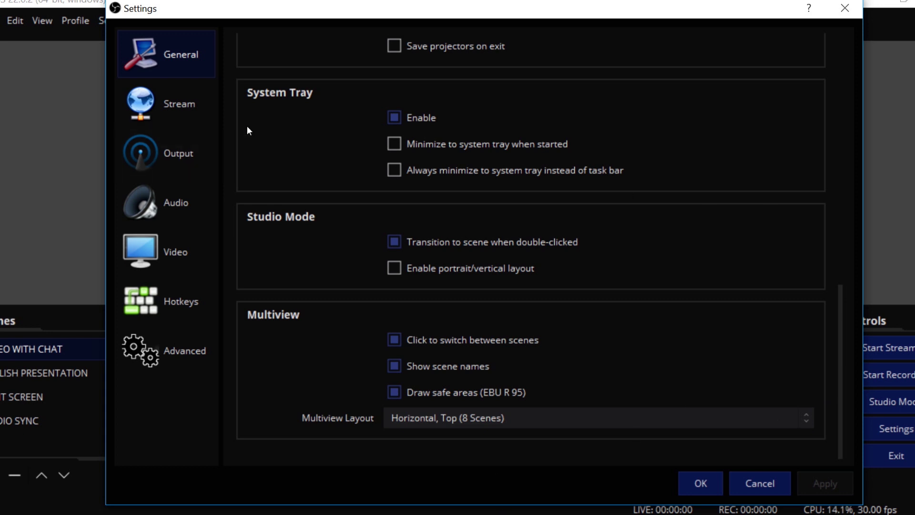
On the Stream page, try Custom Streaming Server, then return to Streaming Services
{"action": "left_click", "coordinate": [151, 115]}
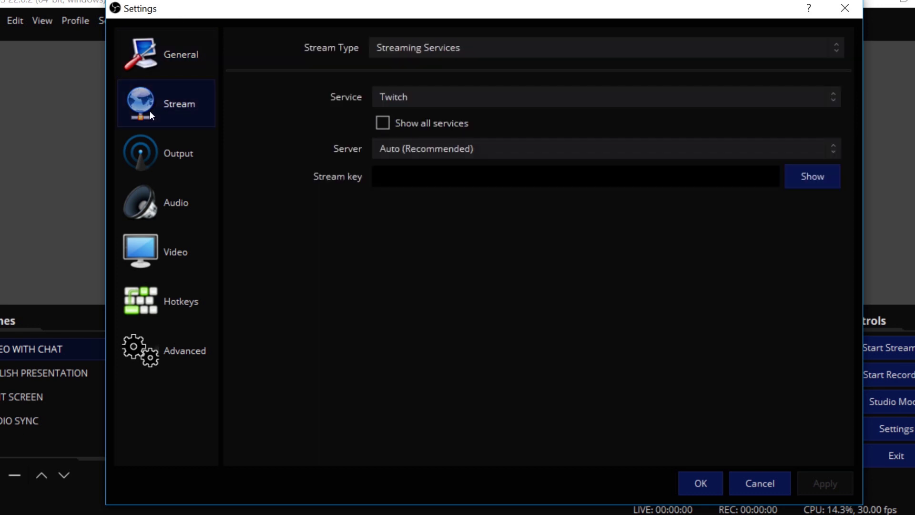
{"action": "left_click", "coordinate": [392, 45]}
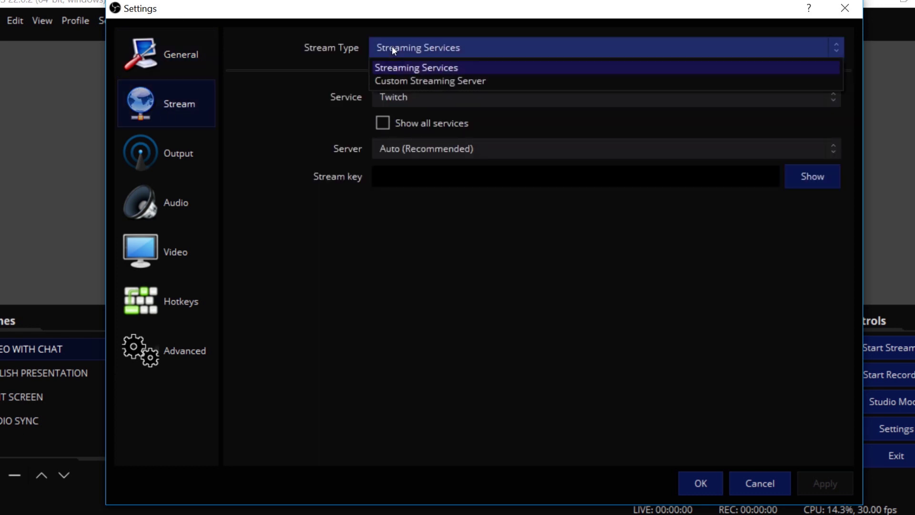
{"action": "left_click", "coordinate": [392, 78]}
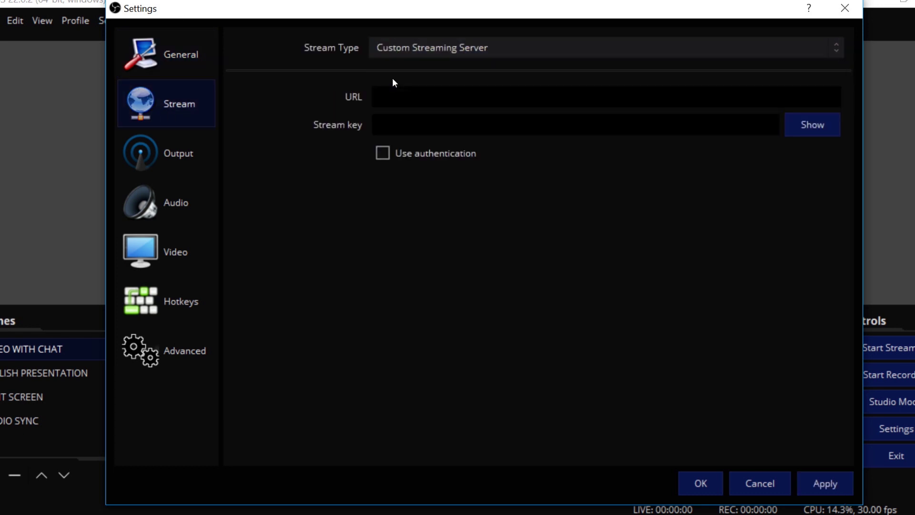
{"action": "left_click", "coordinate": [430, 52]}
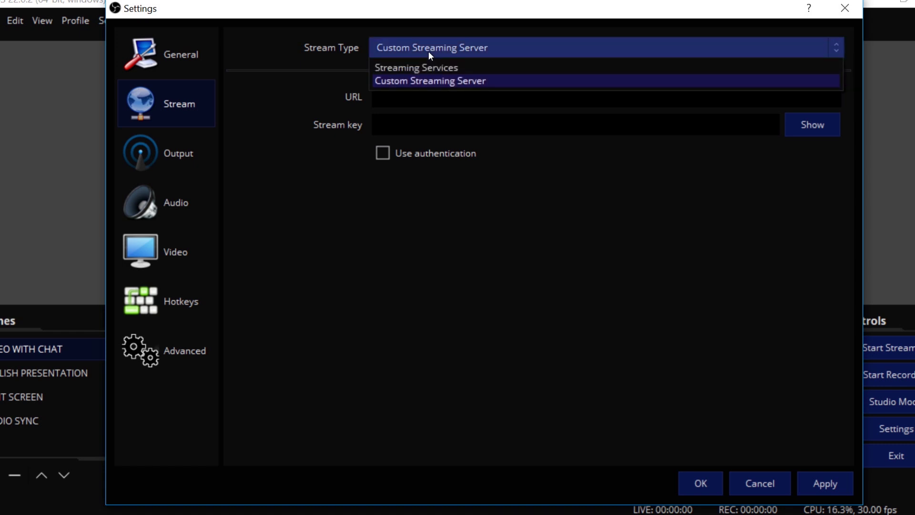
{"action": "key", "text": "Escape"}
{"action": "key", "text": "Up"}
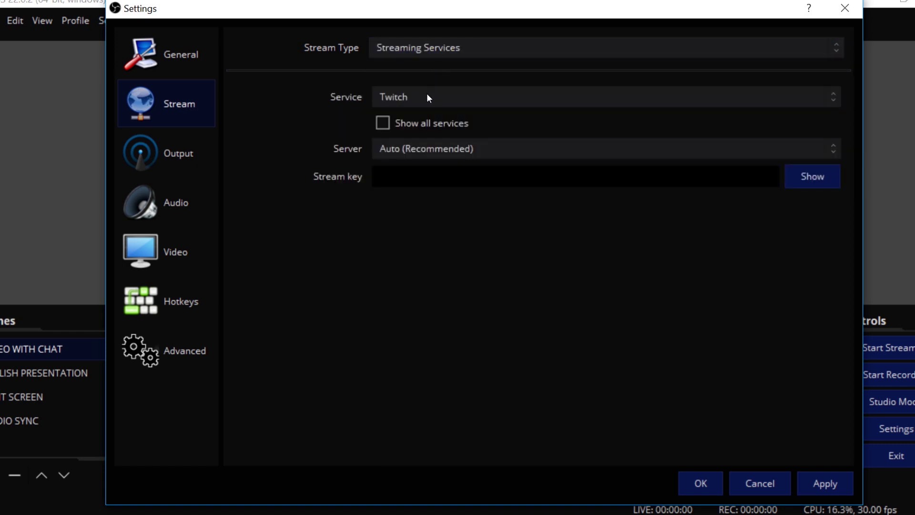
Review the Twitch and YouTube / YouTube Gaming services with their automatic and primary servers
{"action": "left_click", "coordinate": [427, 96]}
{"action": "left_click", "coordinate": [430, 118]}
{"action": "left_click", "coordinate": [434, 154]}
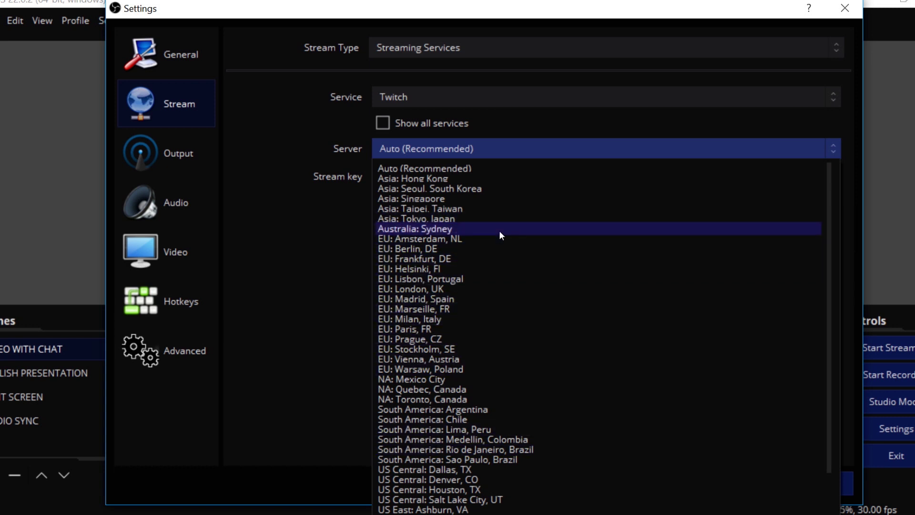
{"action": "left_click", "coordinate": [500, 168]}
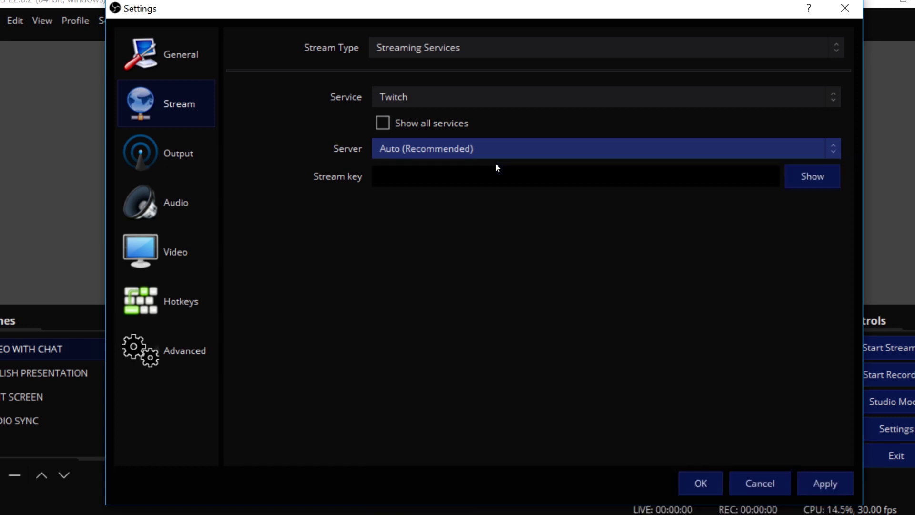
{"action": "left_click", "coordinate": [426, 95]}
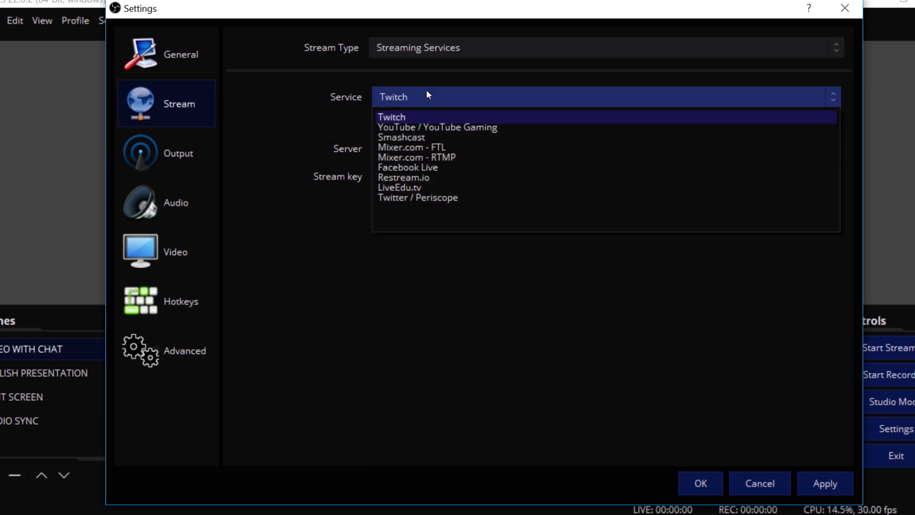
{"action": "left_click", "coordinate": [427, 128]}
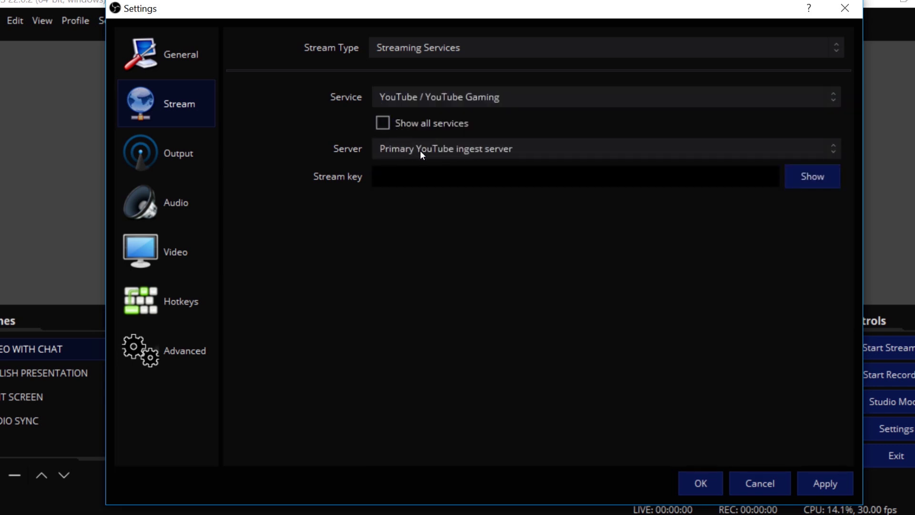
{"action": "left_click", "coordinate": [419, 151]}
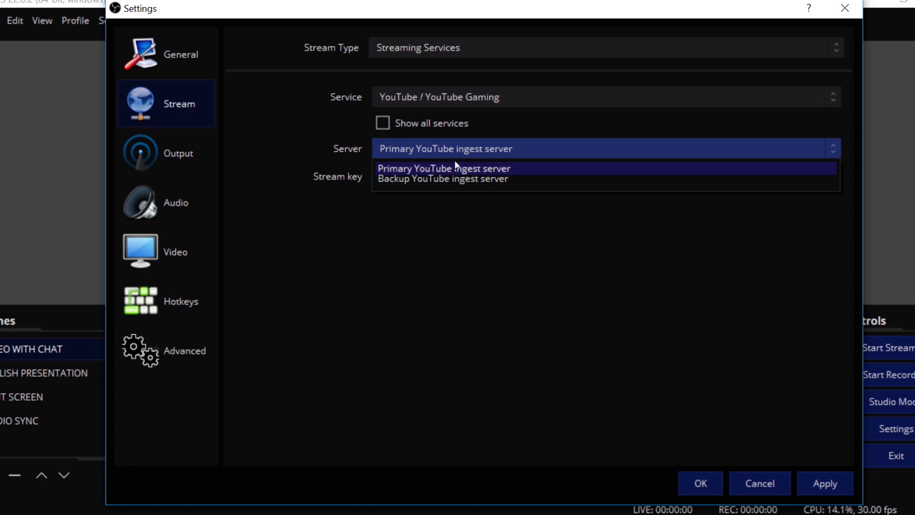
{"action": "left_click", "coordinate": [475, 143]}
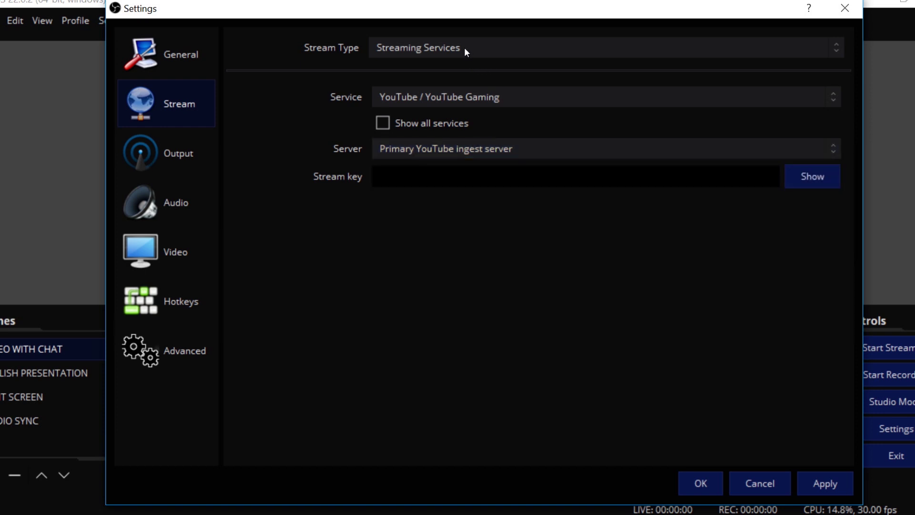
Set Stream Type to Custom Streaming Server, leaving the URL and stream key empty
{"action": "left_click", "coordinate": [464, 48]}
{"action": "key", "text": "Escape"}
{"action": "key", "text": "Down"}
{"action": "left_click", "coordinate": [425, 97]}
{"action": "left_click", "coordinate": [476, 130]}
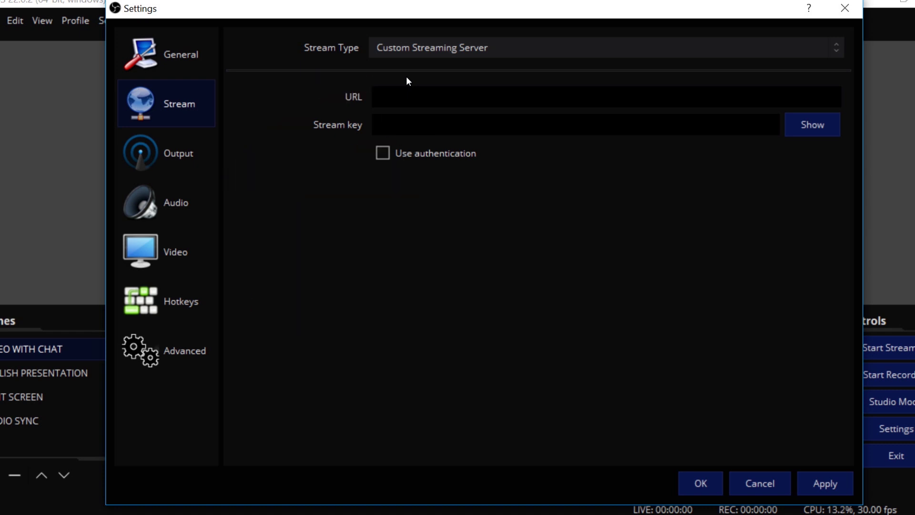
Switch the Output Mode to Simple
{"action": "left_click", "coordinate": [175, 153]}
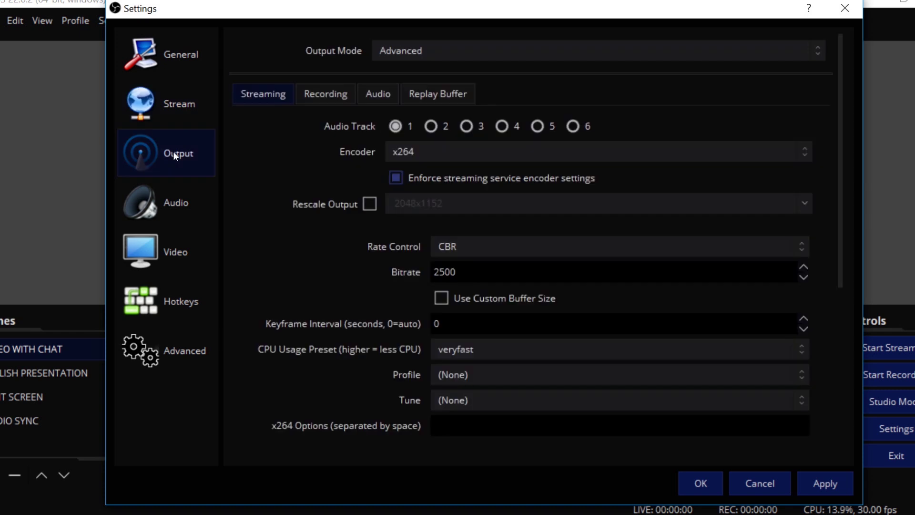
{"action": "left_click", "coordinate": [459, 51]}
{"action": "left_click", "coordinate": [456, 72]}
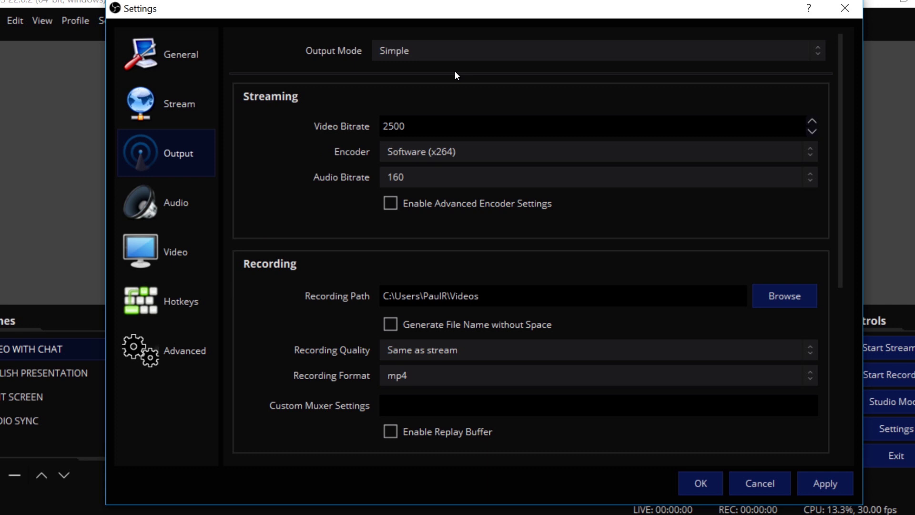
Check the advanced encoder presets, keeping veryfast, then turn them off and stay in Simple mode
{"action": "left_click", "coordinate": [391, 204]}
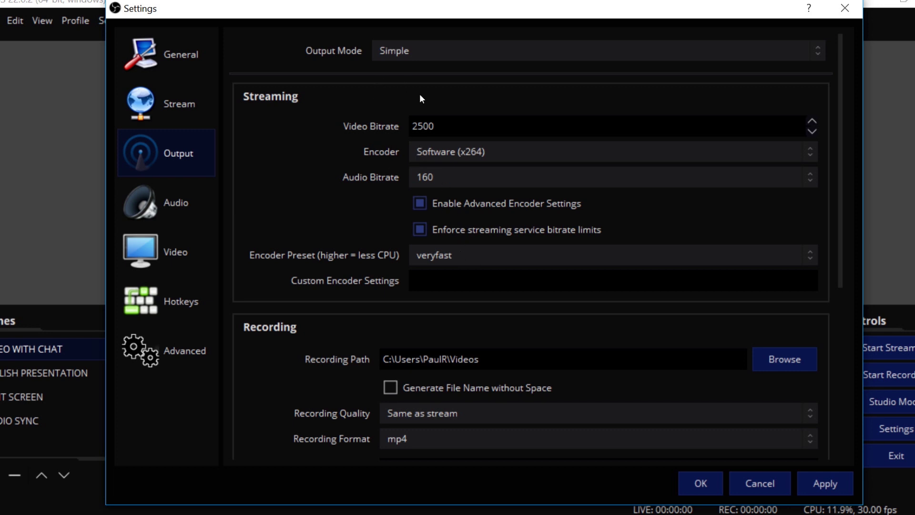
{"action": "left_click", "coordinate": [441, 248]}
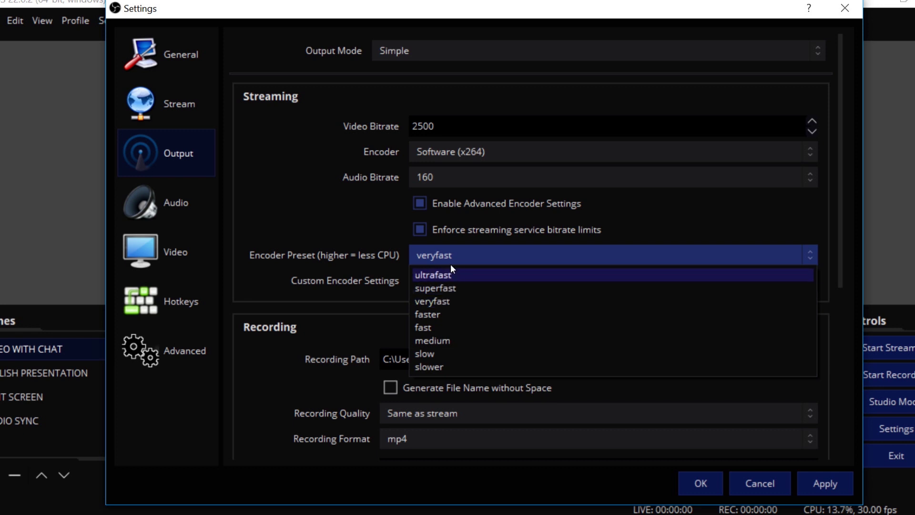
{"action": "left_click", "coordinate": [449, 300]}
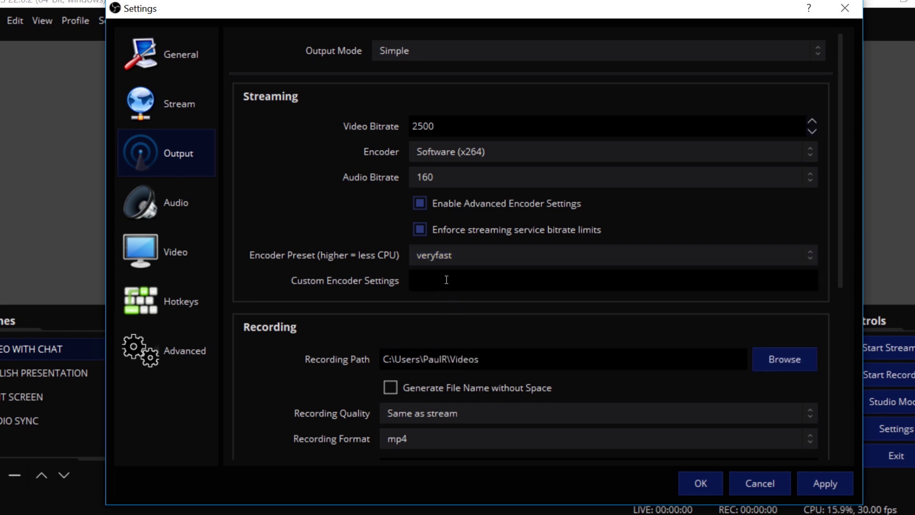
{"action": "left_click", "coordinate": [422, 205]}
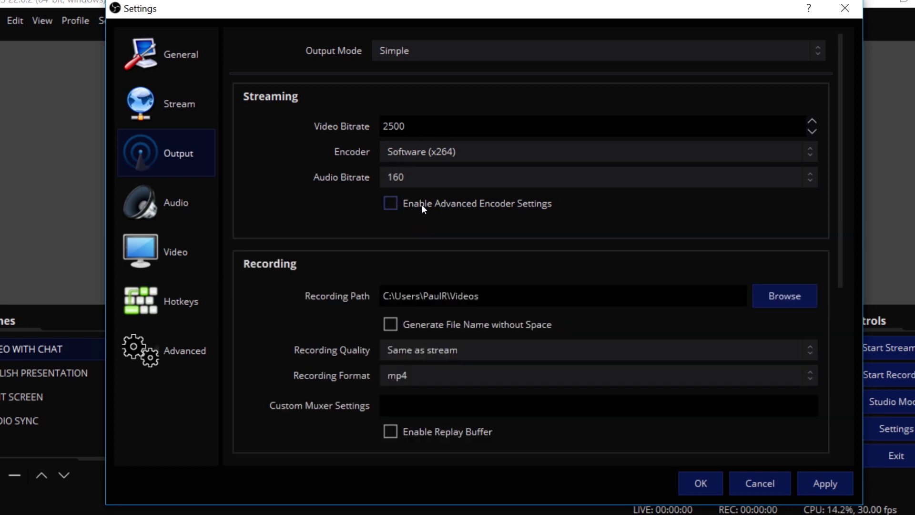
{"action": "left_click", "coordinate": [414, 55]}
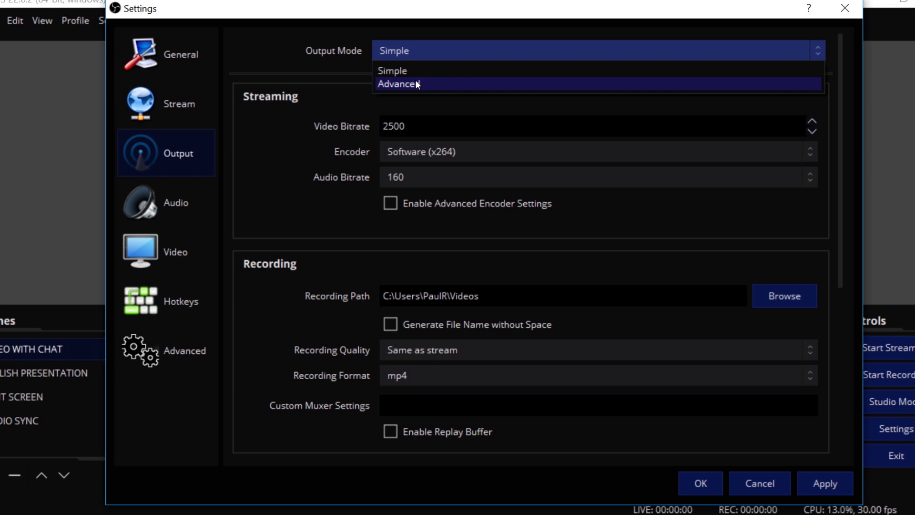
{"action": "left_click", "coordinate": [317, 168]}
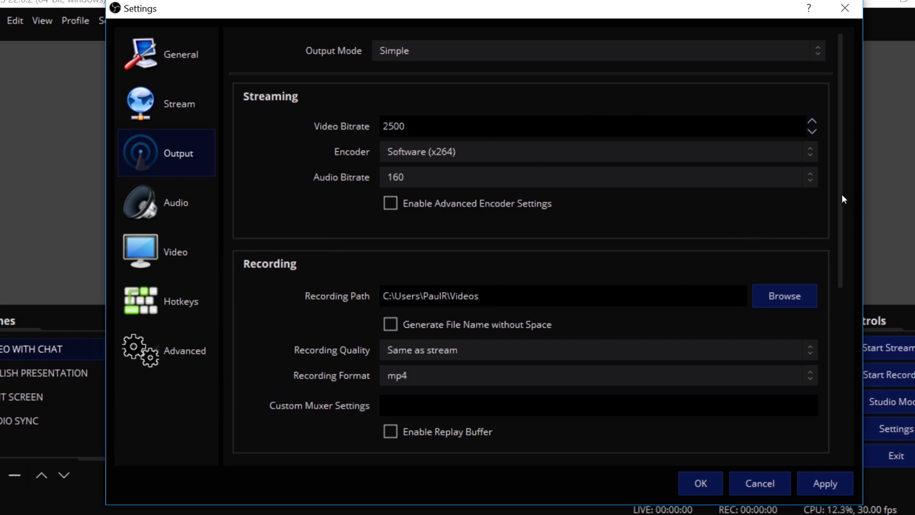
{"action": "left_click_drag", "start_coordinate": [841, 195], "coordinate": [820, 279]}
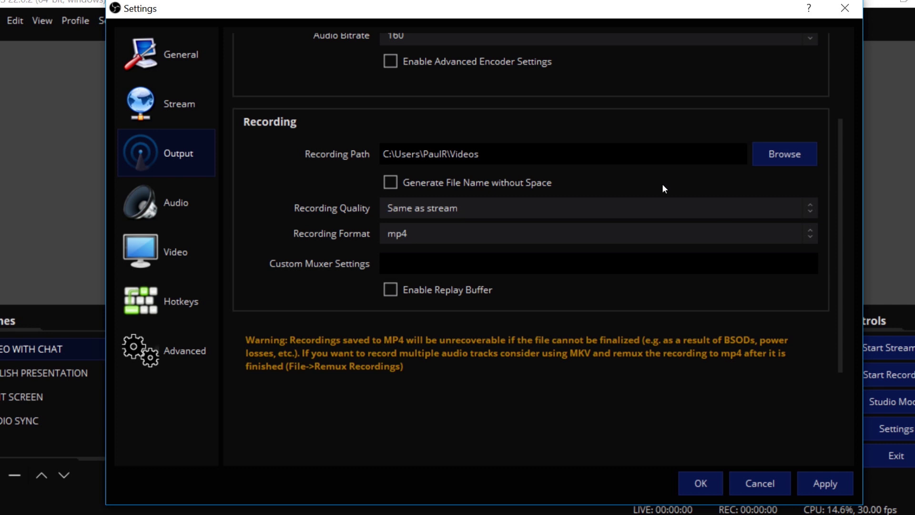
{"action": "left_click", "coordinate": [601, 230]}
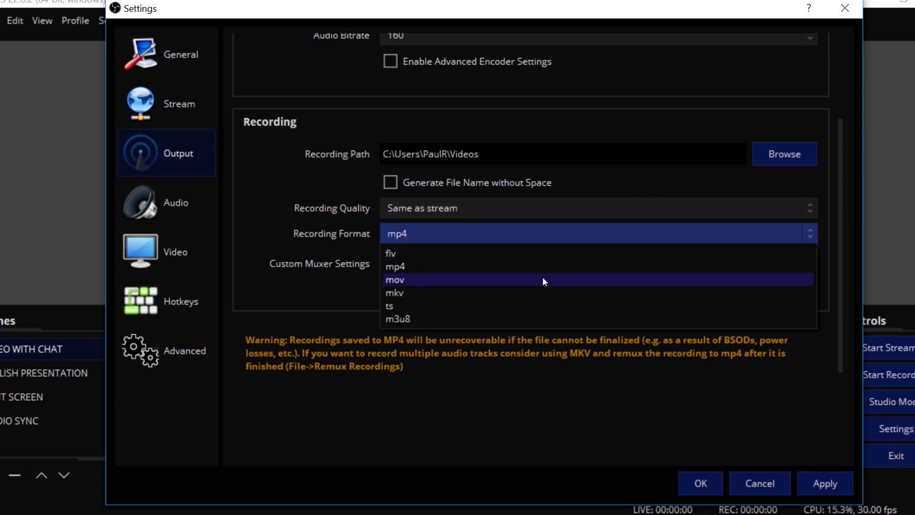
{"action": "left_click", "coordinate": [534, 293]}
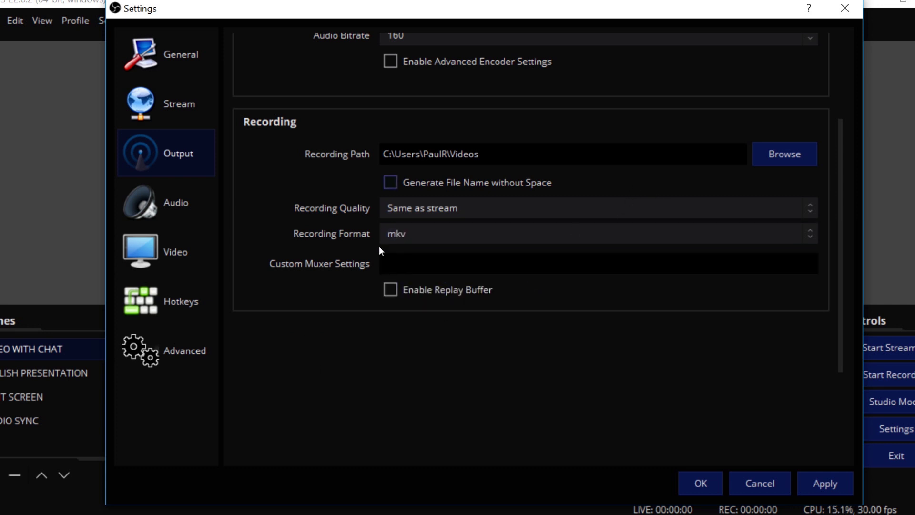
{"action": "left_click", "coordinate": [445, 232]}
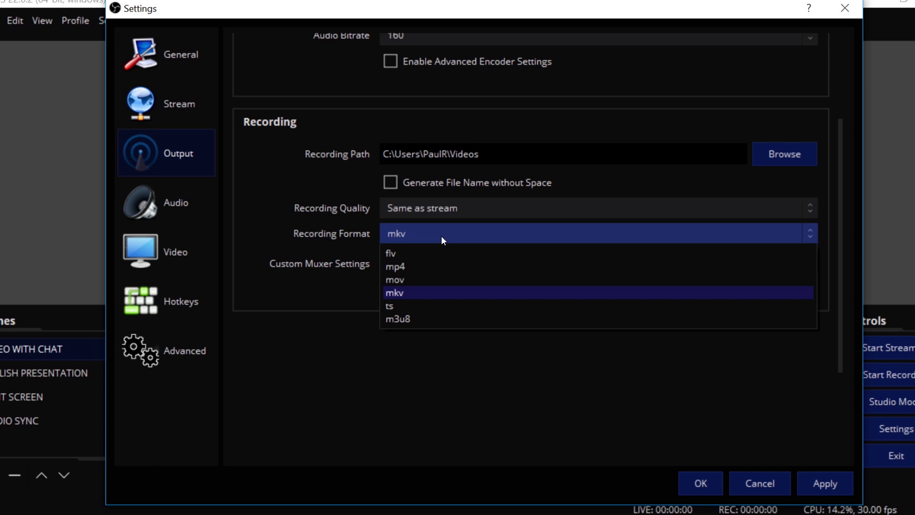
{"action": "left_click", "coordinate": [426, 269]}
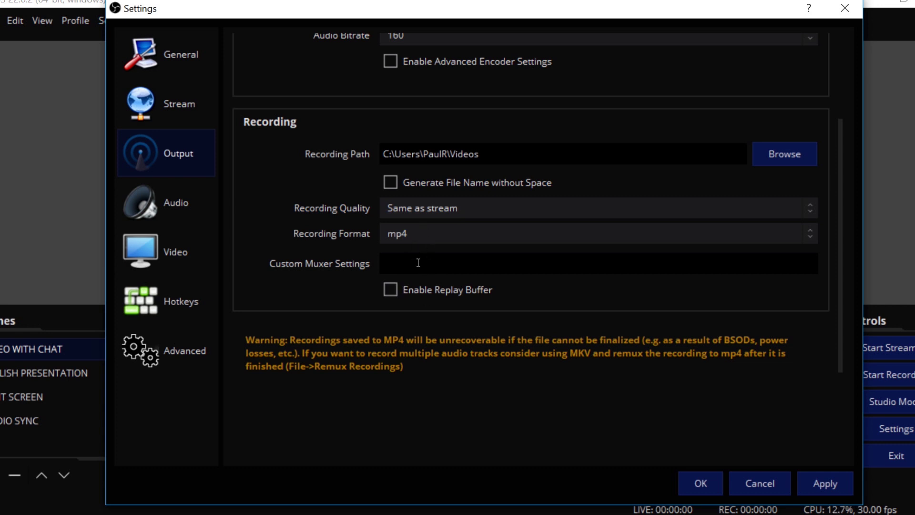
{"action": "scroll", "coordinate": [418, 262], "scroll_direction": "up", "scroll_amount": 2}
{"action": "left_click", "coordinate": [419, 264]}
{"action": "left_click", "coordinate": [408, 290]}
{"action": "scroll", "coordinate": [338, 276], "scroll_direction": "up", "scroll_amount": 3}
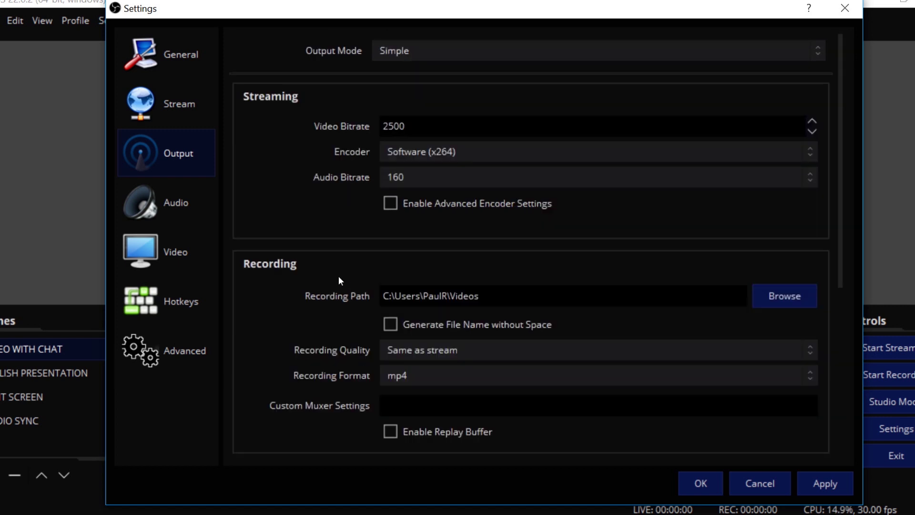
{"action": "left_click", "coordinate": [406, 50]}
{"action": "left_click", "coordinate": [401, 83]}
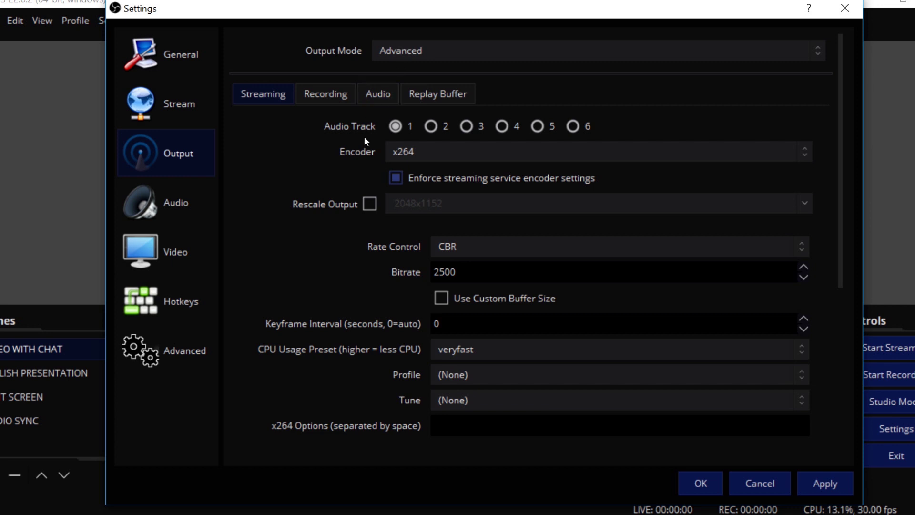
{"action": "left_click", "coordinate": [407, 154]}
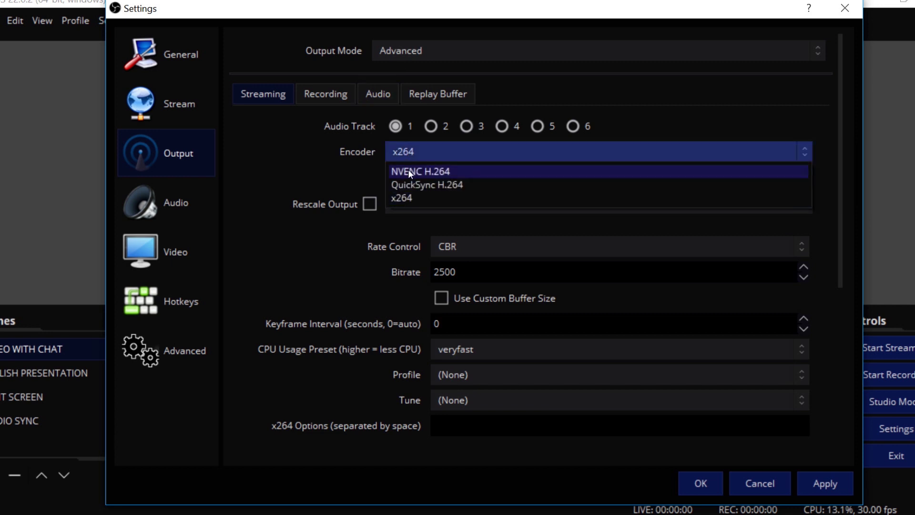
{"action": "left_click", "coordinate": [423, 142]}
{"action": "left_click", "coordinate": [407, 147]}
{"action": "left_click", "coordinate": [408, 173]}
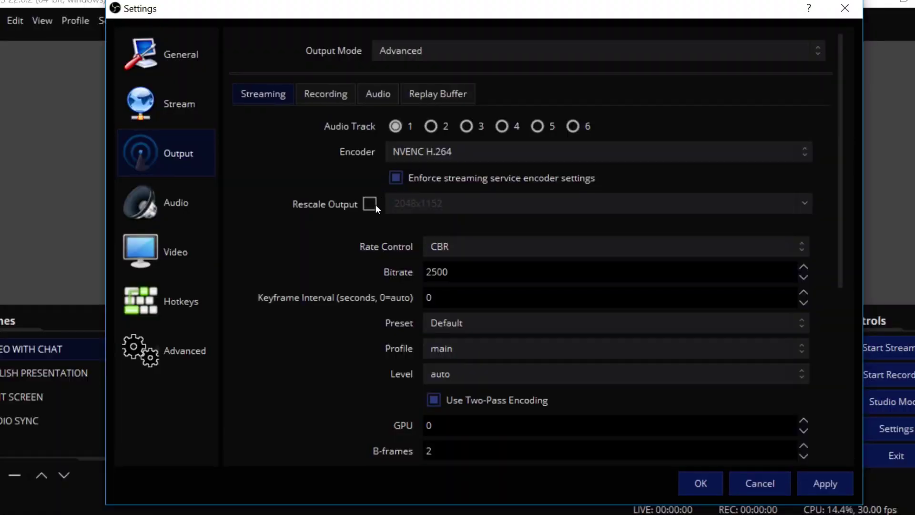
{"action": "left_click", "coordinate": [371, 204]}
{"action": "left_click", "coordinate": [431, 204]}
{"action": "left_click", "coordinate": [803, 206]}
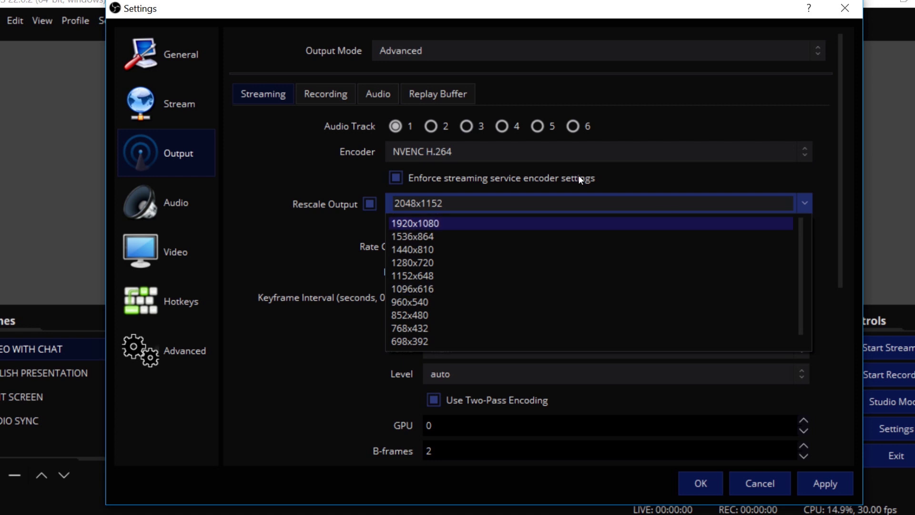
{"action": "left_click", "coordinate": [423, 190]}
{"action": "left_click", "coordinate": [370, 204]}
{"action": "left_click", "coordinate": [371, 204]}
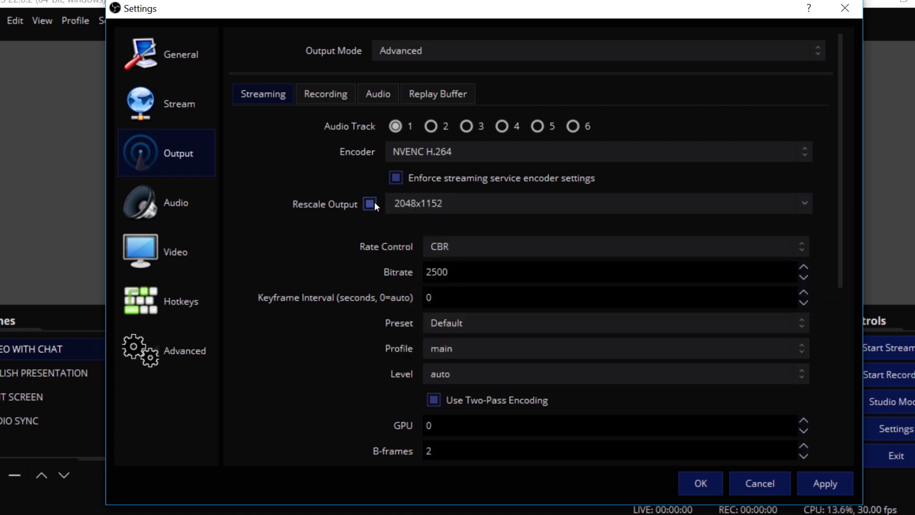
{"action": "left_click", "coordinate": [375, 204]}
{"action": "left_click", "coordinate": [439, 54]}
{"action": "left_click", "coordinate": [430, 71]}
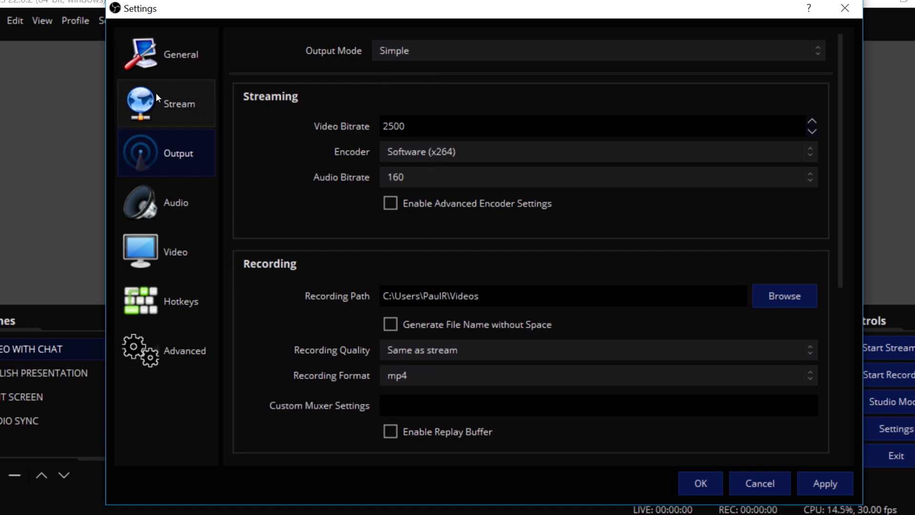
{"action": "left_click", "coordinate": [181, 47]}
{"action": "scroll", "coordinate": [407, 144], "scroll_direction": "up", "scroll_amount": 8}
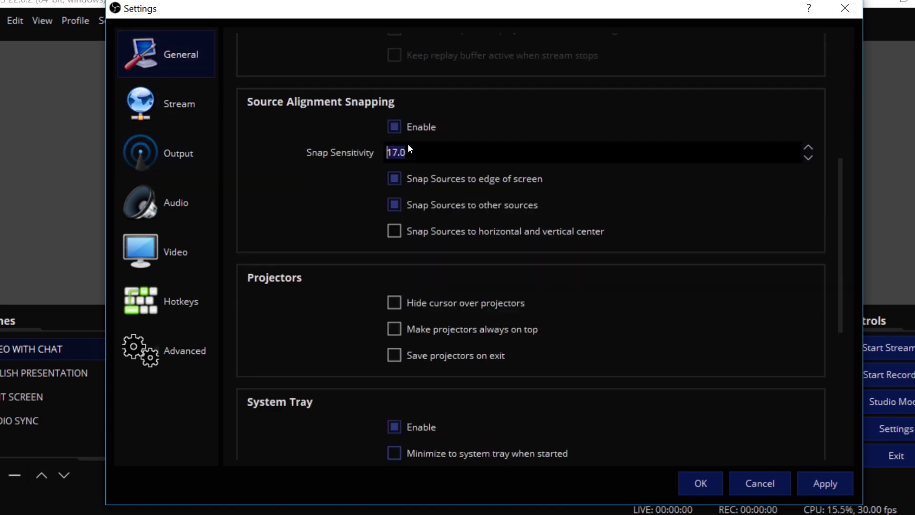
{"action": "scroll", "coordinate": [273, 94], "scroll_direction": "up", "scroll_amount": 5}
{"action": "left_click", "coordinate": [167, 103]}
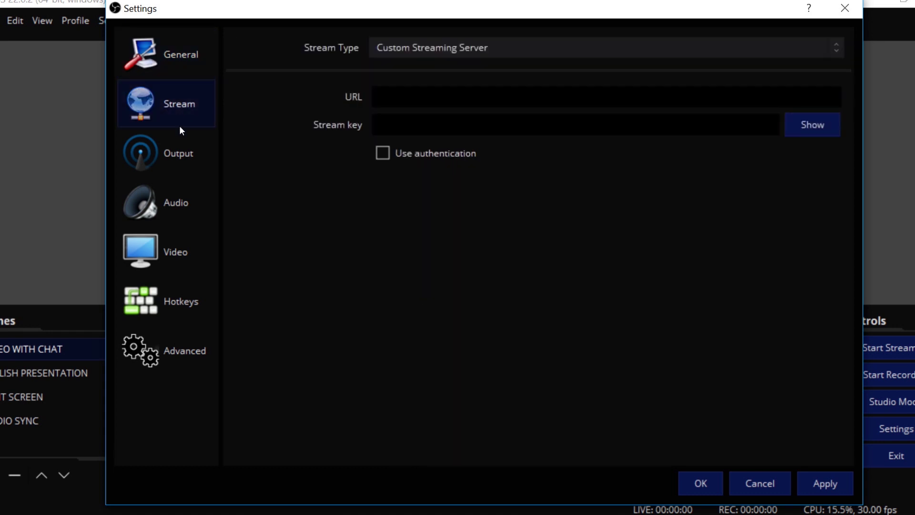
{"action": "left_click", "coordinate": [180, 133]}
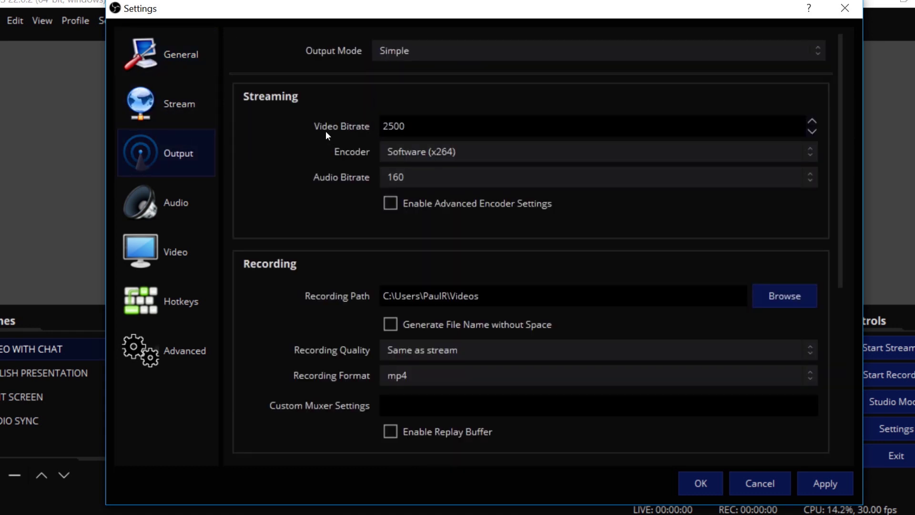
{"action": "scroll", "coordinate": [325, 131], "scroll_direction": "down", "scroll_amount": 5}
{"action": "scroll", "coordinate": [325, 130], "scroll_direction": "up", "scroll_amount": 5}
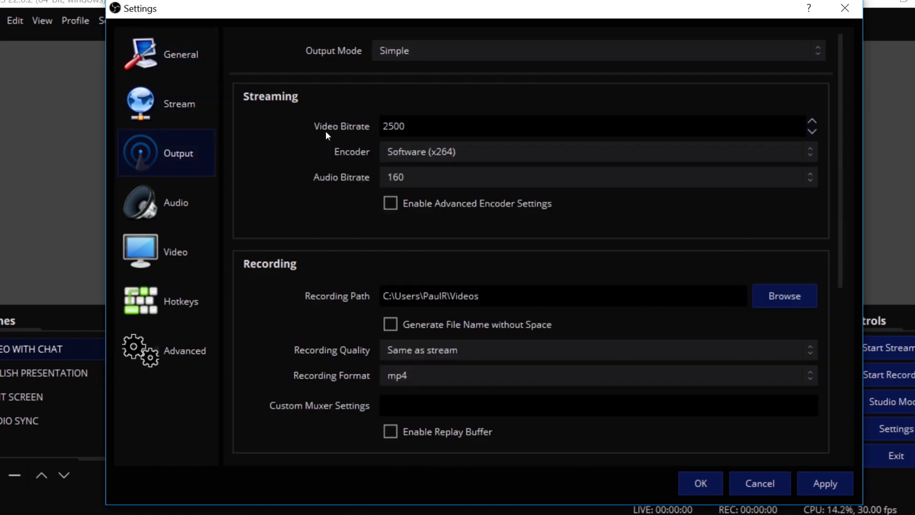
{"action": "left_click", "coordinate": [186, 235]}
Try a 1280x720 scaled output resolution, then restore it to 1920x1080
{"action": "left_click", "coordinate": [448, 47]}
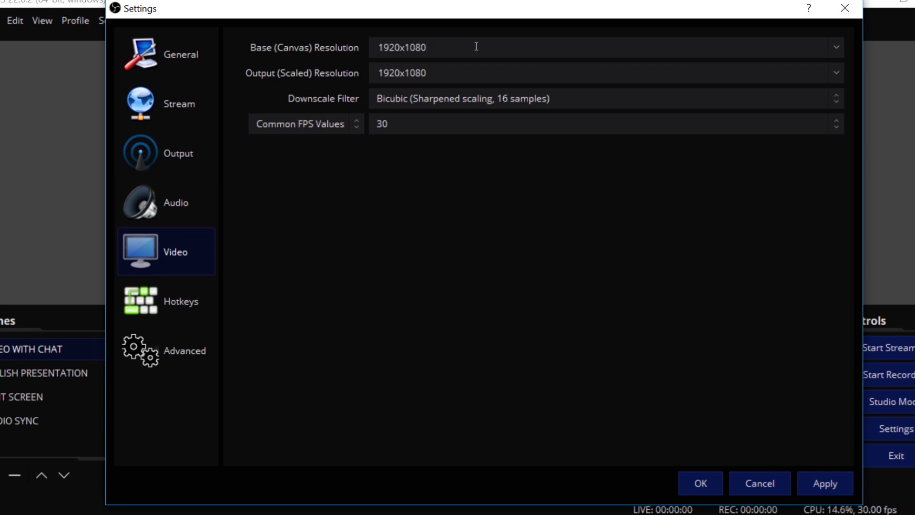
{"action": "left_click", "coordinate": [840, 72]}
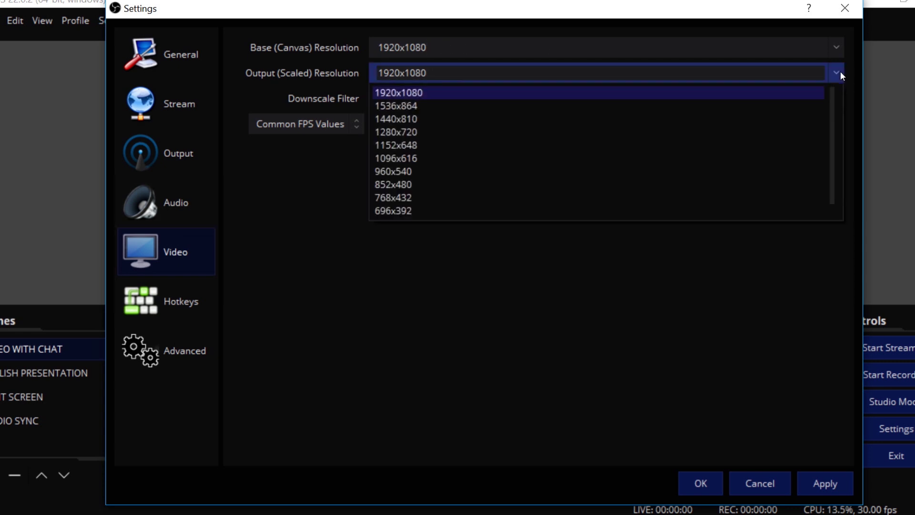
{"action": "key", "text": "Escape"}
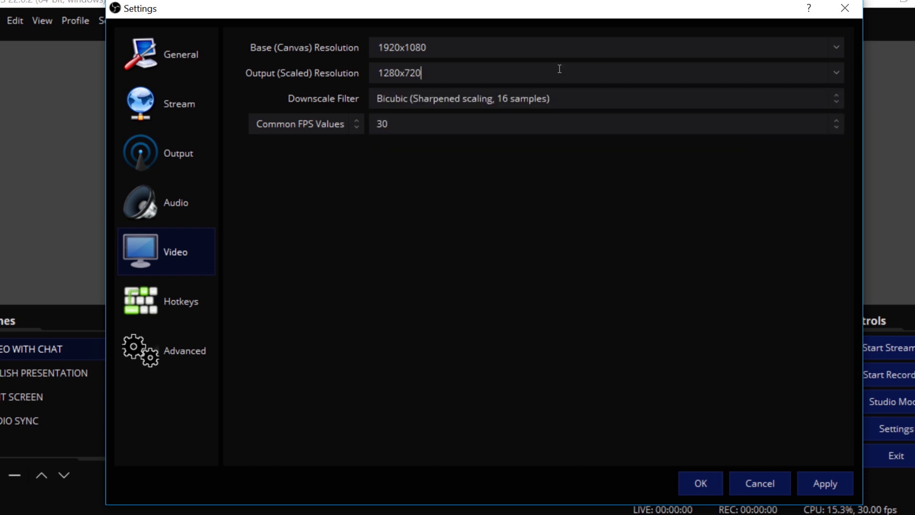
{"action": "left_click", "coordinate": [836, 72]}
{"action": "left_click", "coordinate": [649, 98]}
{"action": "left_click", "coordinate": [159, 105]}
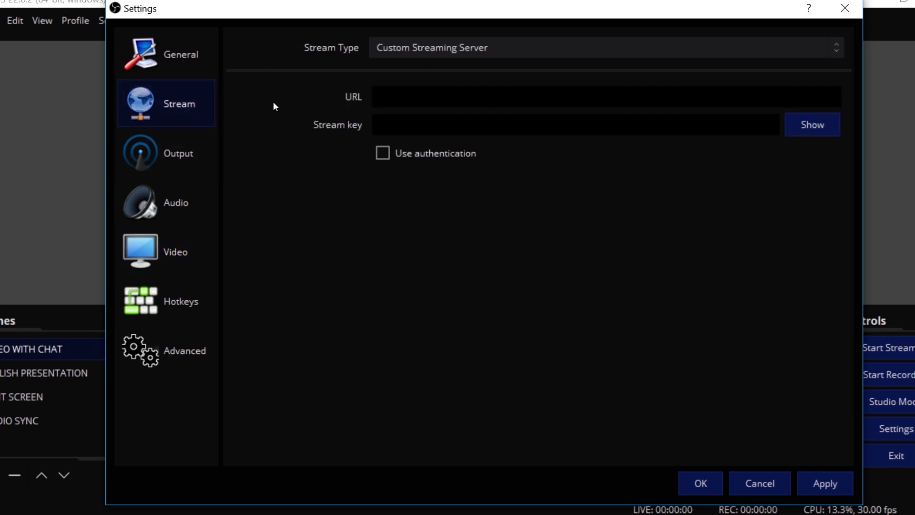
Switch Output Mode to Advanced and tick Audio Track 2 for recordings
{"action": "left_click", "coordinate": [171, 152]}
{"action": "left_click", "coordinate": [412, 50]}
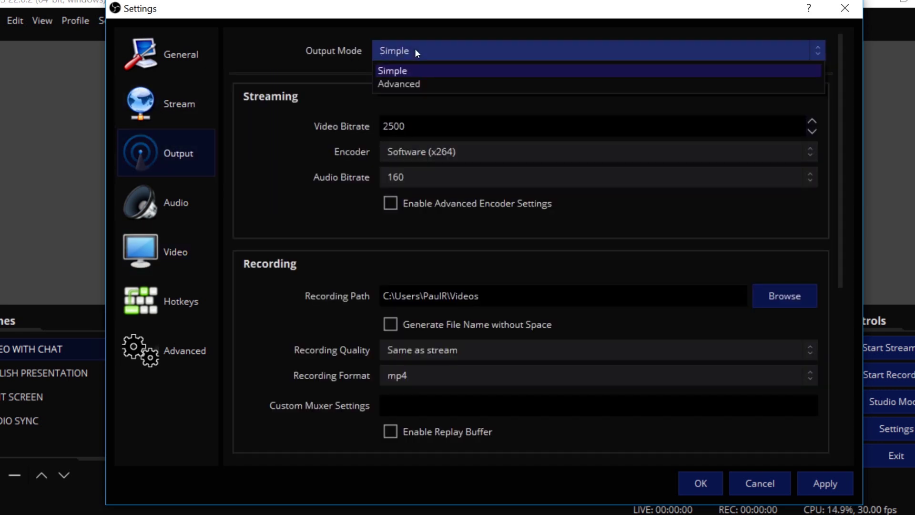
{"action": "left_click", "coordinate": [413, 84]}
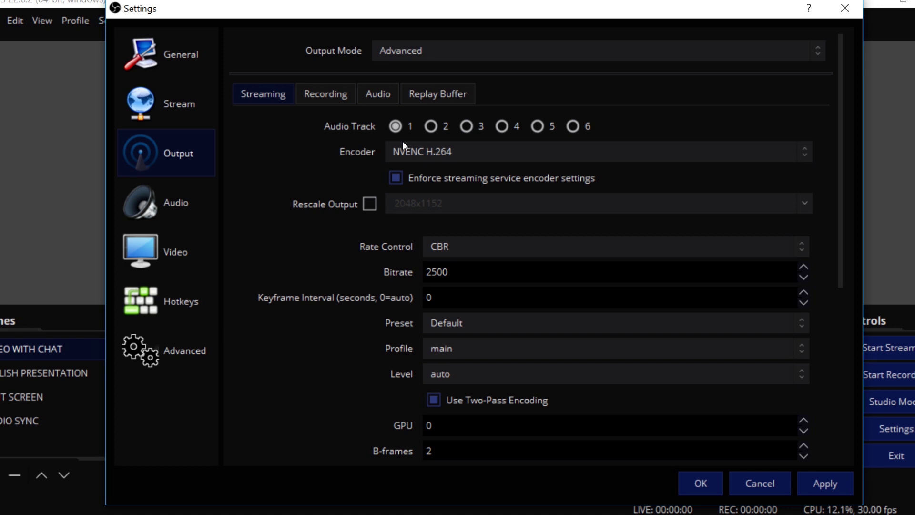
{"action": "left_click", "coordinate": [329, 93]}
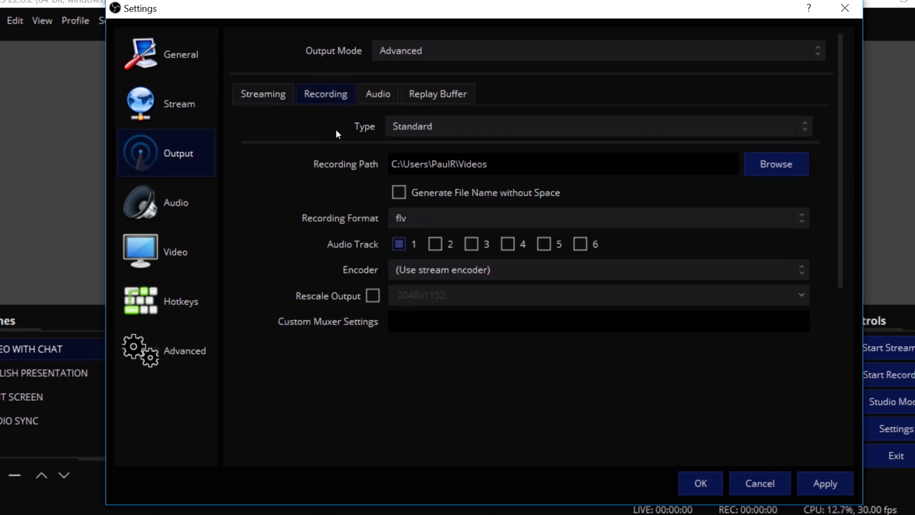
{"action": "left_click", "coordinate": [435, 244]}
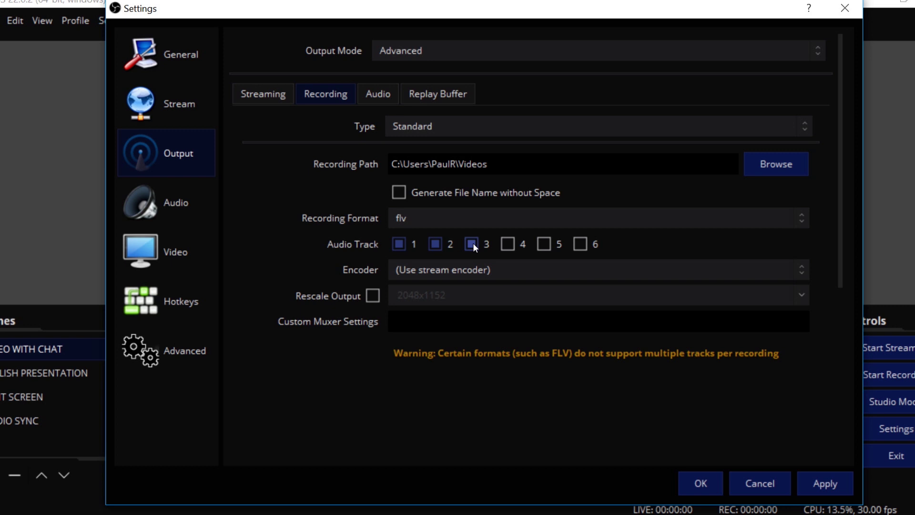
{"action": "left_click", "coordinate": [436, 244]}
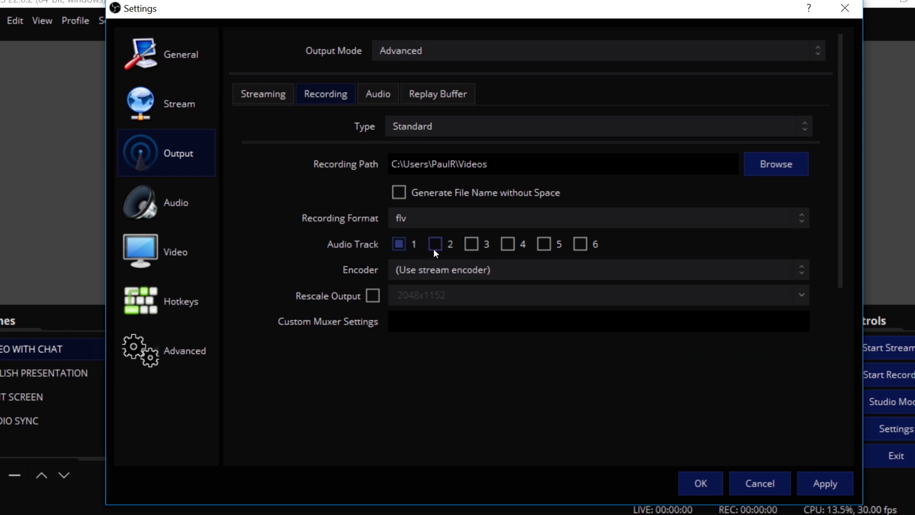
{"action": "left_click", "coordinate": [435, 245]}
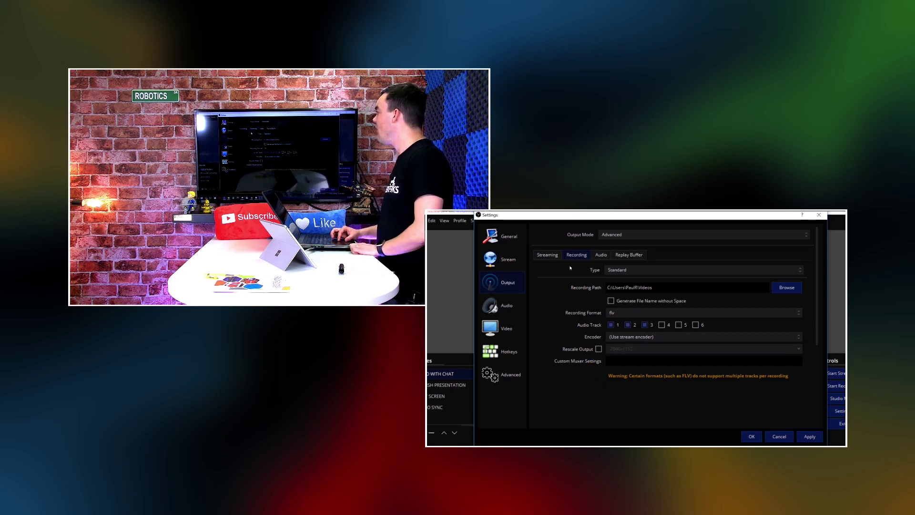
Replace the streaming bitrate 2500 with 5000 on the Streaming tab
{"action": "left_click", "coordinate": [547, 255]}
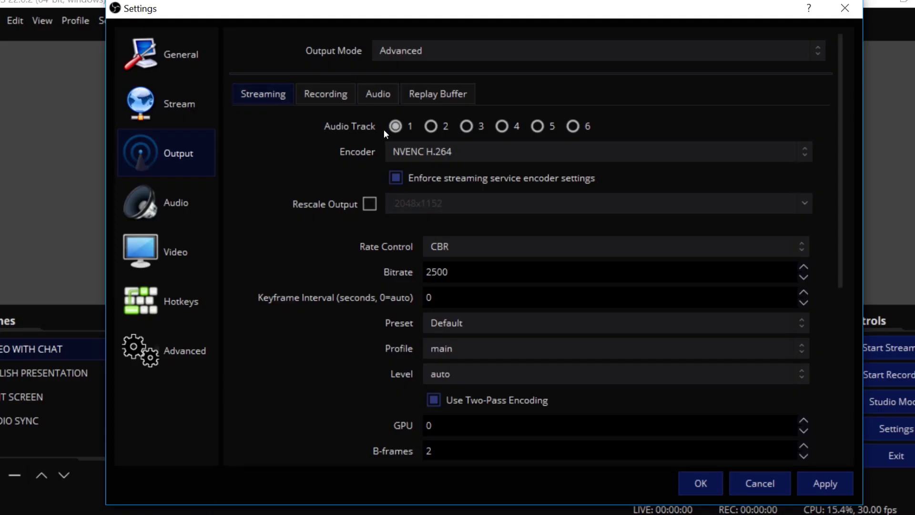
{"action": "left_click", "coordinate": [455, 272]}
{"action": "double_click", "coordinate": [455, 272]}
{"action": "left_click_drag", "start_coordinate": [461, 270], "coordinate": [415, 267]}
{"action": "type", "text": "5000"}
{"action": "double_click", "coordinate": [456, 272]}
{"action": "left_click_drag", "start_coordinate": [453, 271], "coordinate": [352, 270]}
{"action": "left_click", "coordinate": [487, 275]}
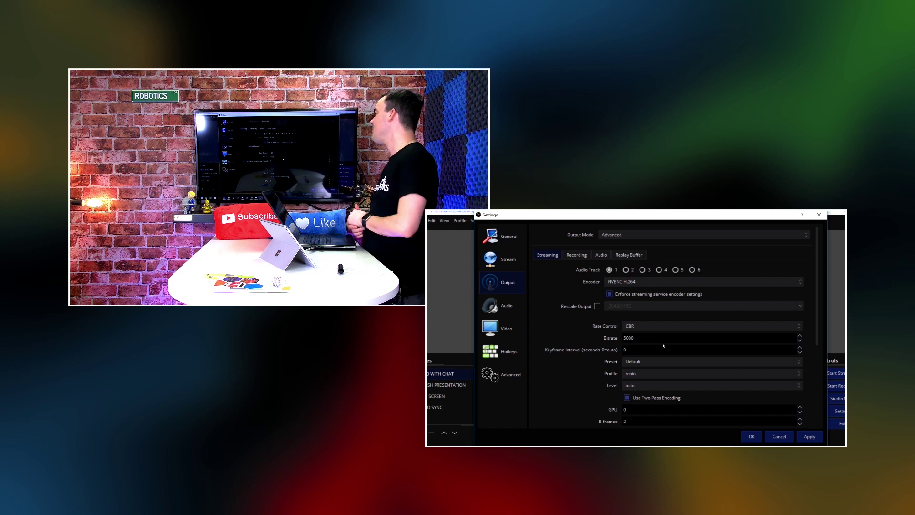
{"action": "left_click", "coordinate": [651, 337]}
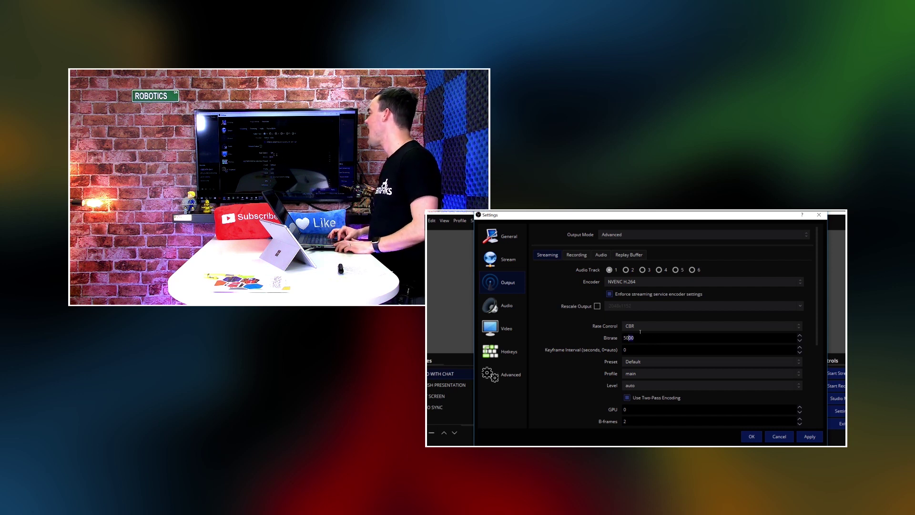
{"action": "left_click", "coordinate": [658, 323]}
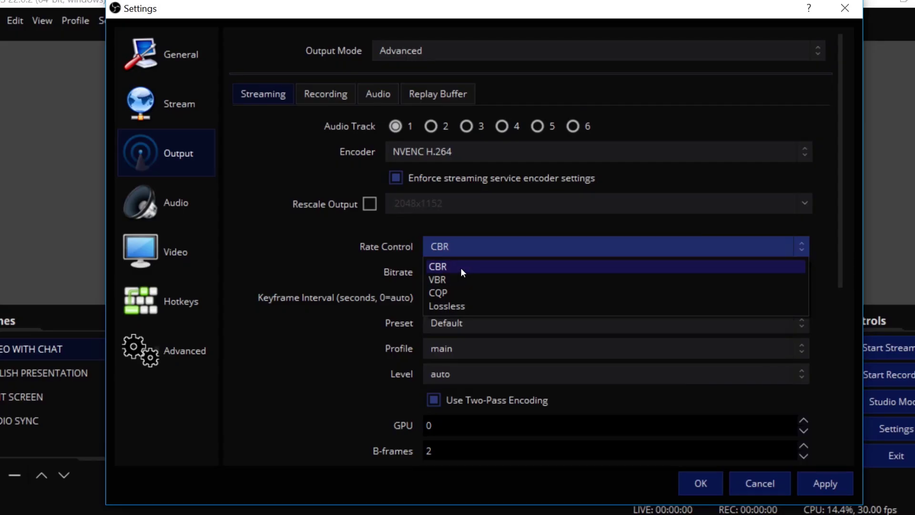
{"action": "left_click", "coordinate": [640, 335]}
{"action": "left_click", "coordinate": [487, 246]}
{"action": "left_click", "coordinate": [457, 266]}
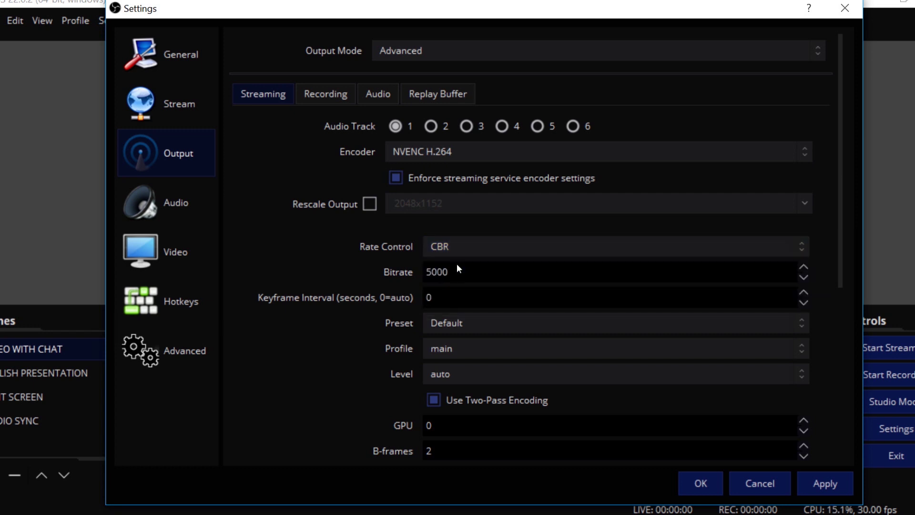
{"action": "left_click", "coordinate": [473, 246]}
{"action": "left_click", "coordinate": [473, 246]}
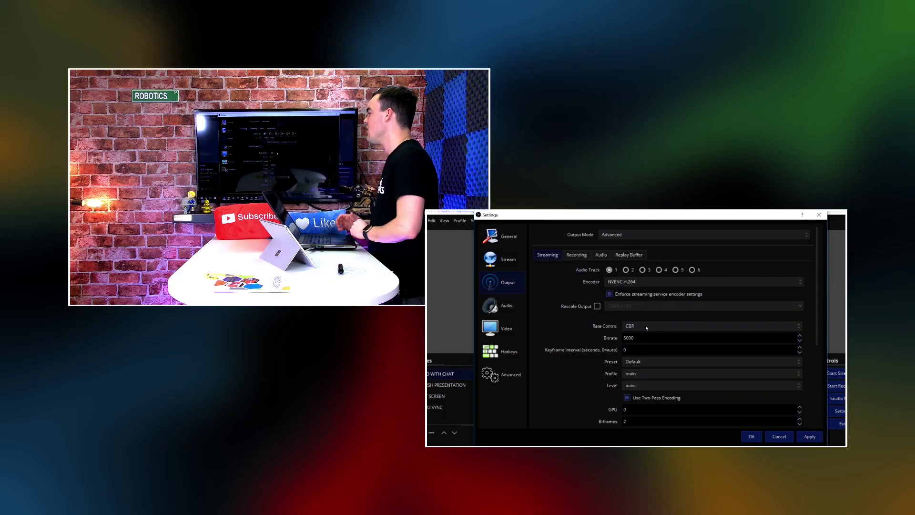
{"action": "double_click", "coordinate": [621, 335]}
{"action": "left_click", "coordinate": [643, 350]}
{"action": "double_click", "coordinate": [626, 351]}
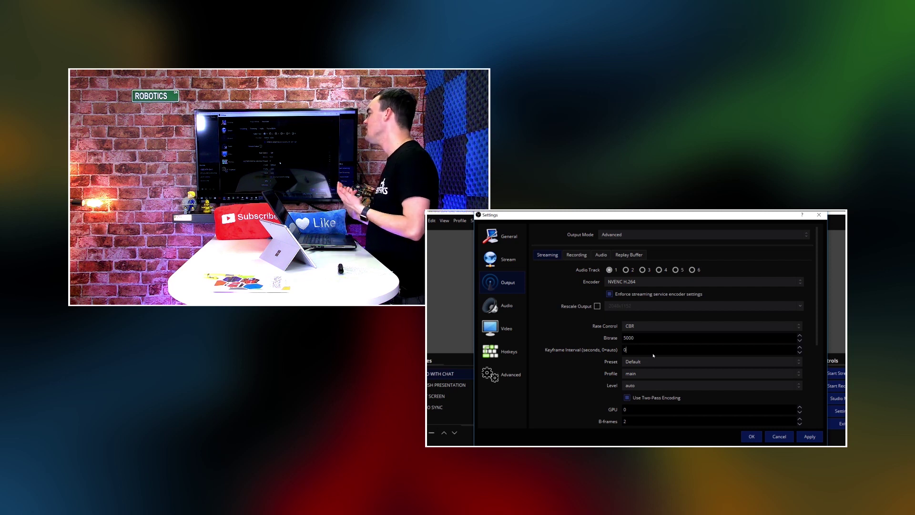
{"action": "scroll", "coordinate": [583, 357], "scroll_direction": "down", "scroll_amount": 5}
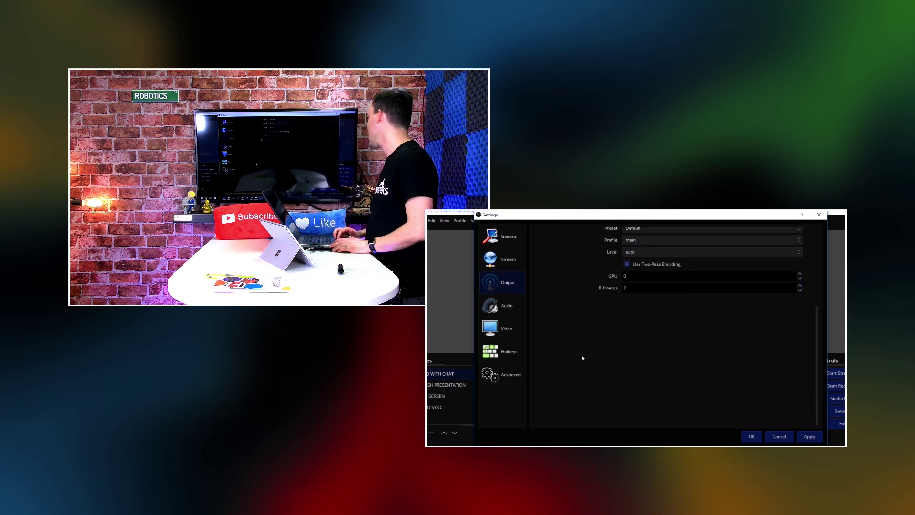
{"action": "scroll", "coordinate": [582, 357], "scroll_direction": "up", "scroll_amount": 5}
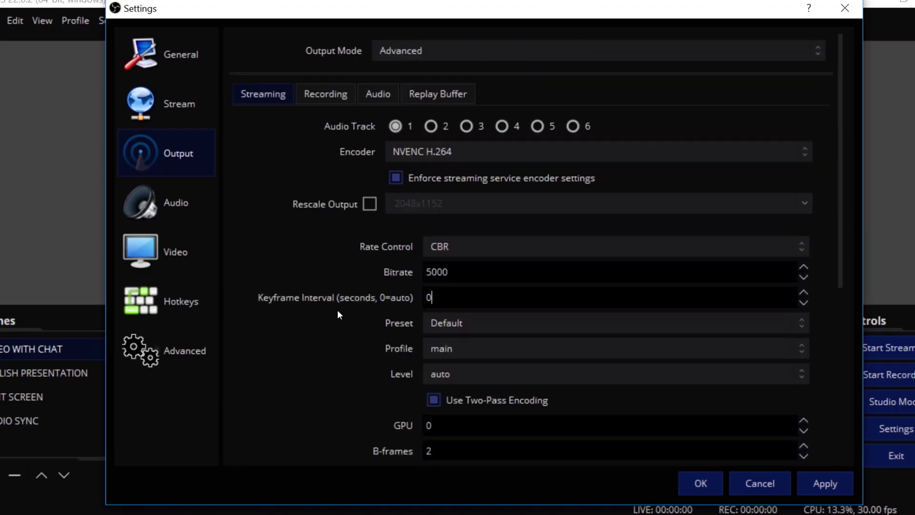
Keep the Standard recording type, and set the recording format to mp4 and the encoder to x264
{"action": "left_click", "coordinate": [343, 95]}
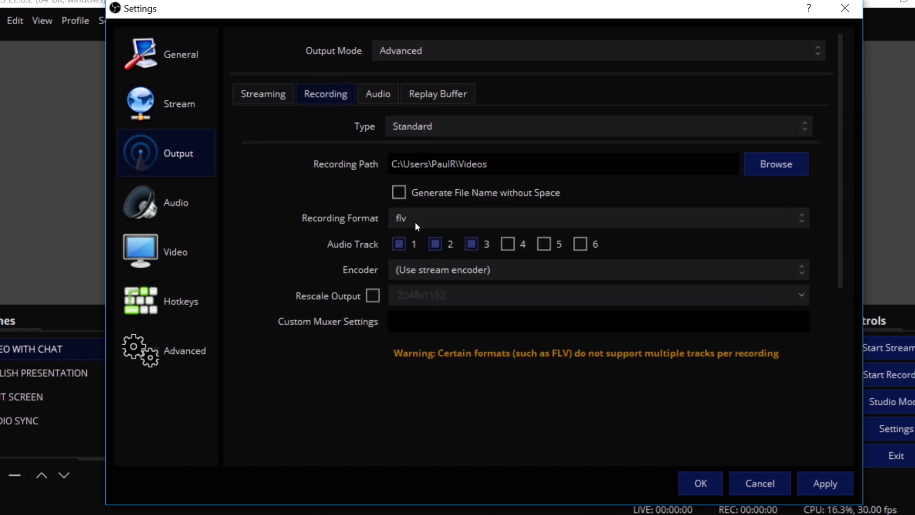
{"action": "left_click", "coordinate": [460, 132]}
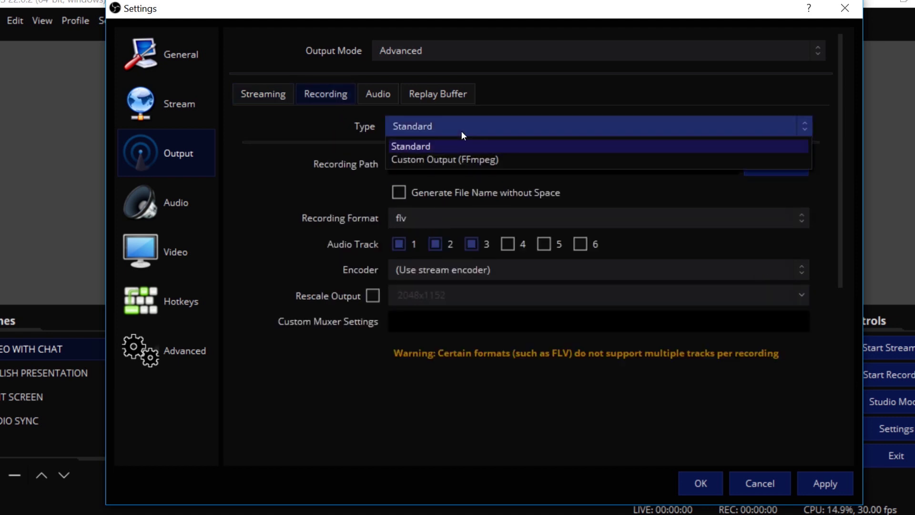
{"action": "left_click", "coordinate": [460, 147]}
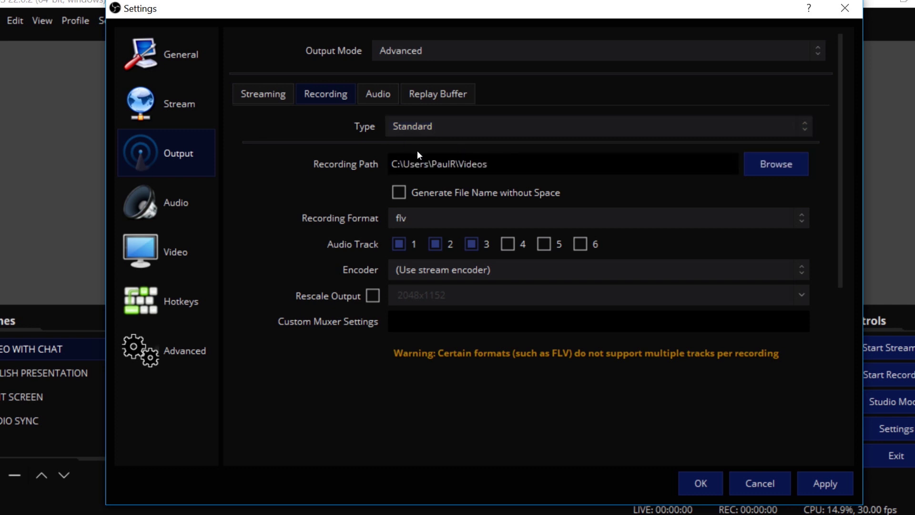
{"action": "left_click", "coordinate": [419, 229]}
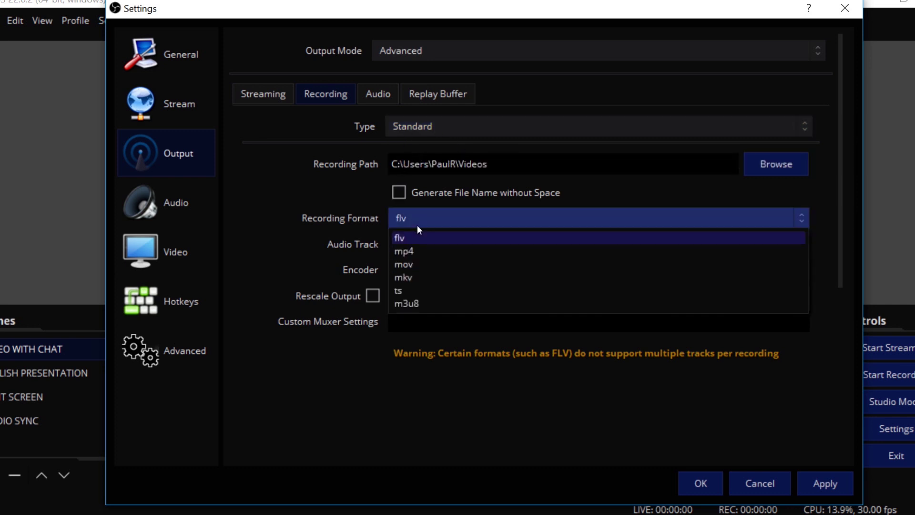
{"action": "left_click", "coordinate": [407, 250]}
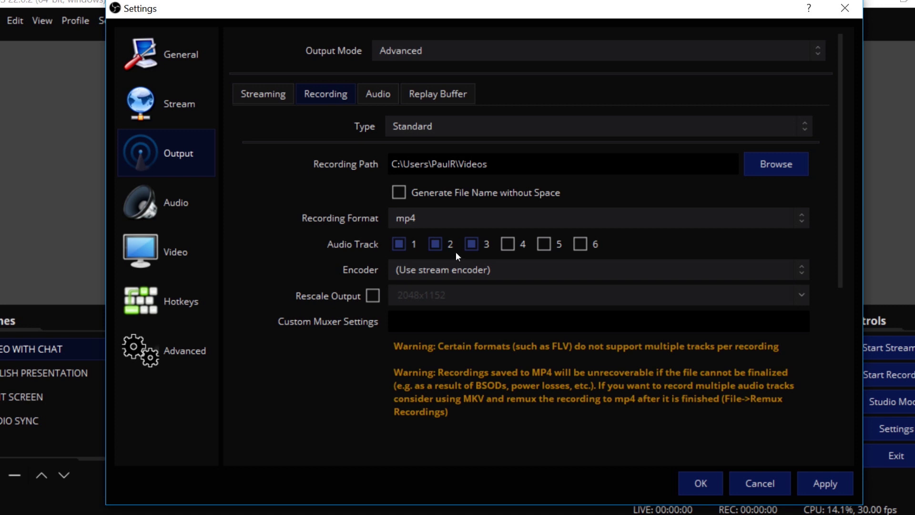
{"action": "left_click", "coordinate": [433, 268]}
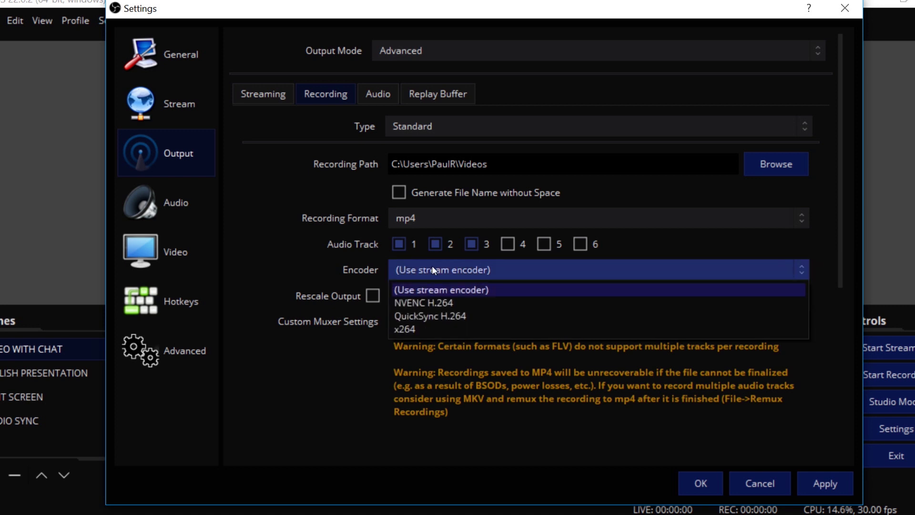
{"action": "left_click", "coordinate": [424, 299]}
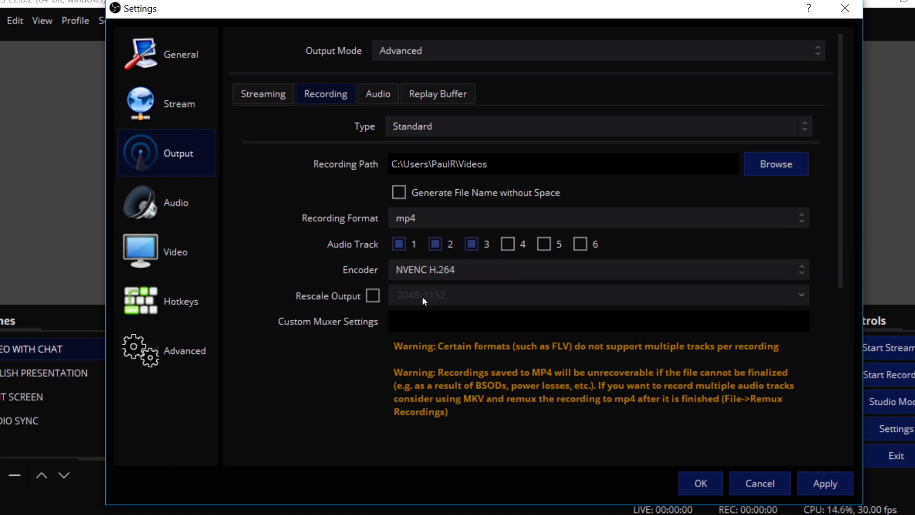
{"action": "left_click", "coordinate": [453, 268]}
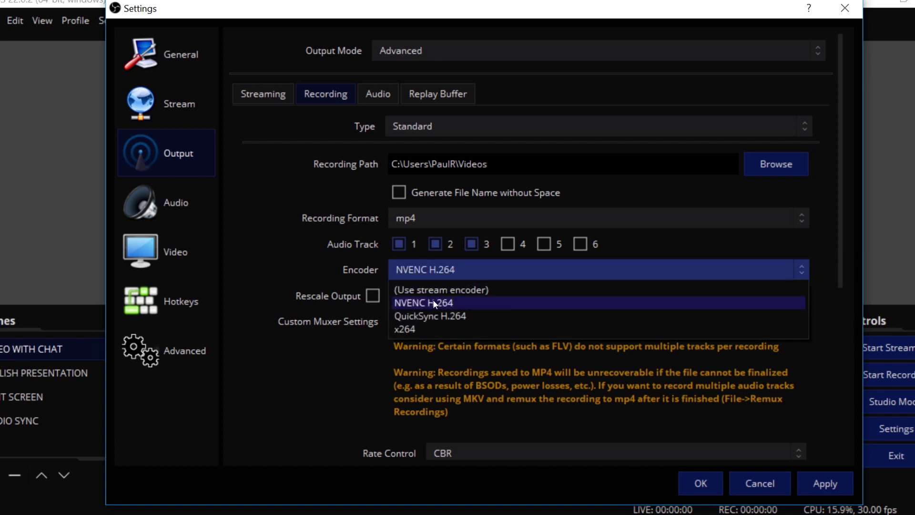
{"action": "left_click", "coordinate": [419, 329]}
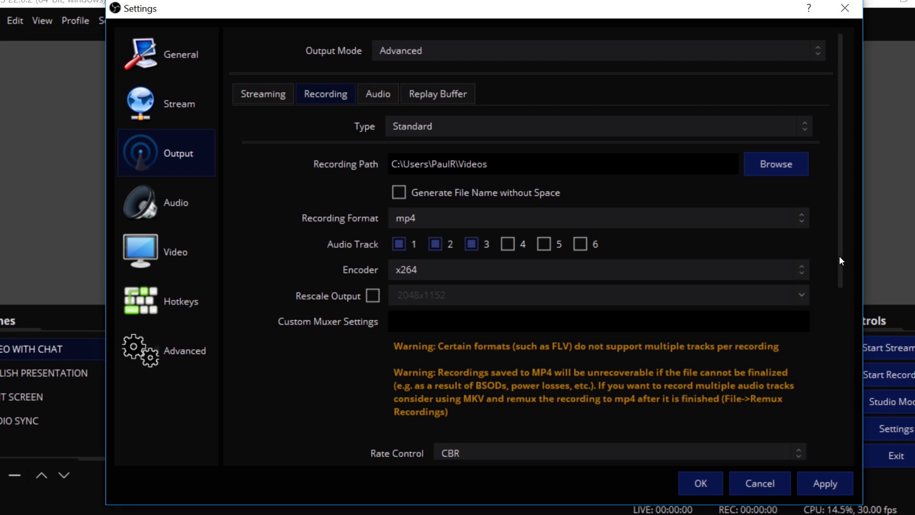
Set recording rate control to VBR, keeping bitrate 10000 and CPU preset veryfast
{"action": "left_click_drag", "start_coordinate": [840, 256], "coordinate": [819, 351]}
{"action": "left_click", "coordinate": [753, 294]}
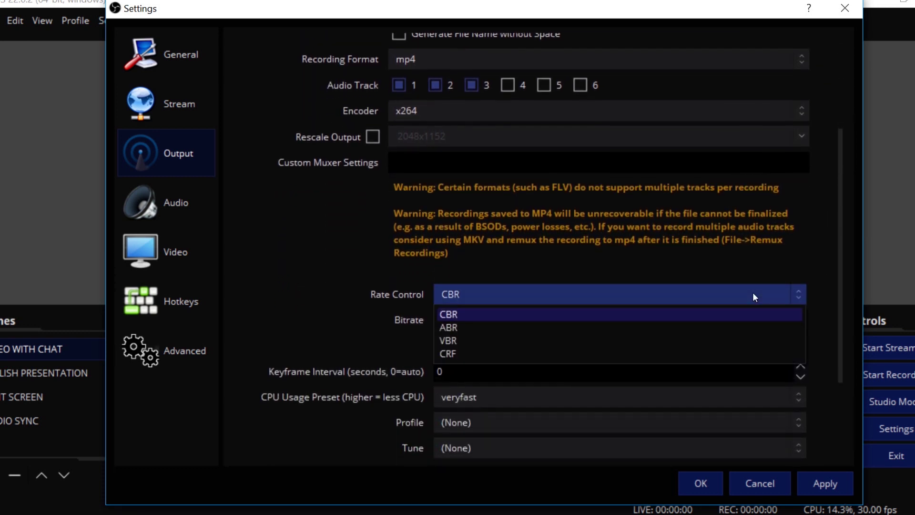
{"action": "left_click", "coordinate": [625, 340]}
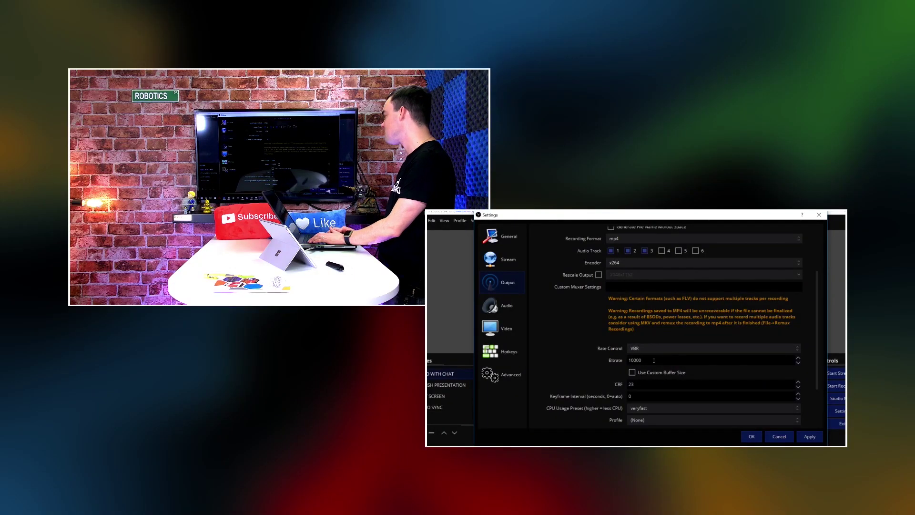
{"action": "left_click_drag", "start_coordinate": [665, 359], "coordinate": [634, 360]}
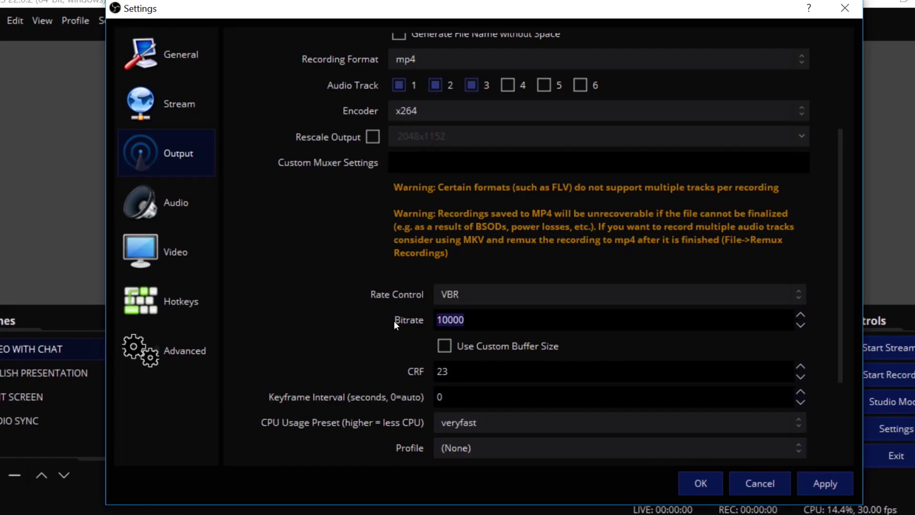
{"action": "key", "text": "shift+Home"}
{"action": "scroll", "coordinate": [411, 302], "scroll_direction": "down", "scroll_amount": 3}
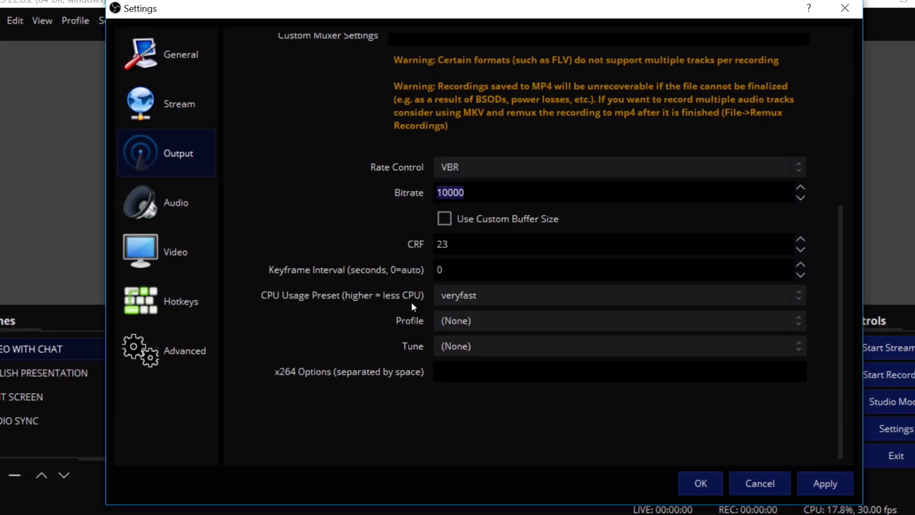
{"action": "left_click", "coordinate": [471, 289]}
{"action": "left_click", "coordinate": [459, 337]}
{"action": "scroll", "coordinate": [328, 292], "scroll_direction": "up", "scroll_amount": 7}
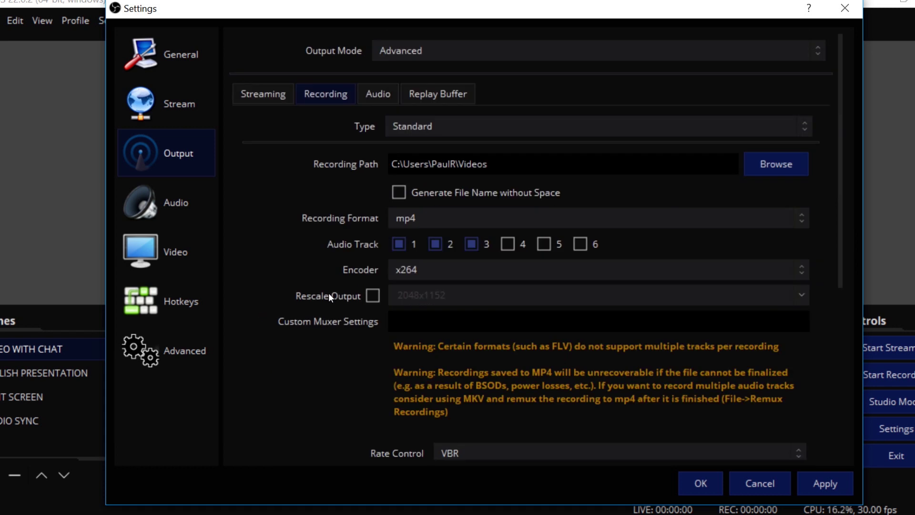
{"action": "left_click", "coordinate": [375, 91]}
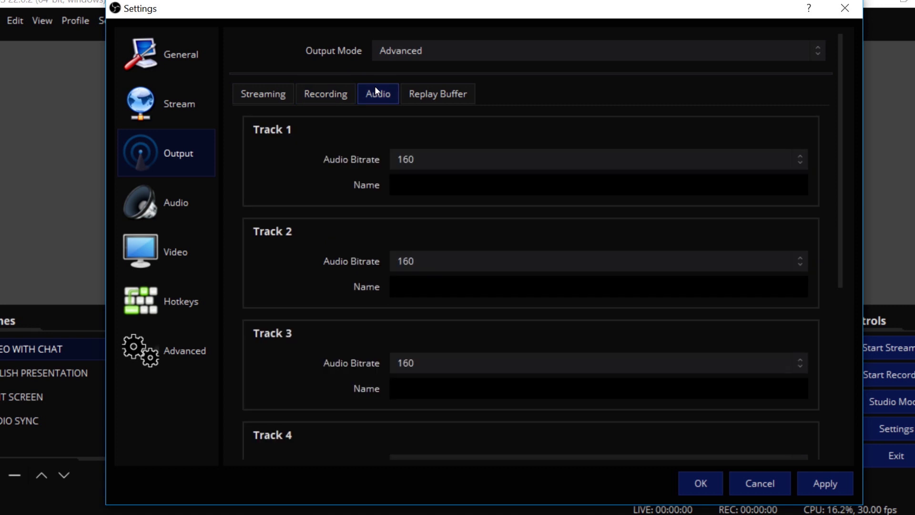
Choose 128 as Track 1's audio bitrate and 320 as Track 2's
{"action": "left_click", "coordinate": [419, 161]}
{"action": "double_click", "coordinate": [419, 161]}
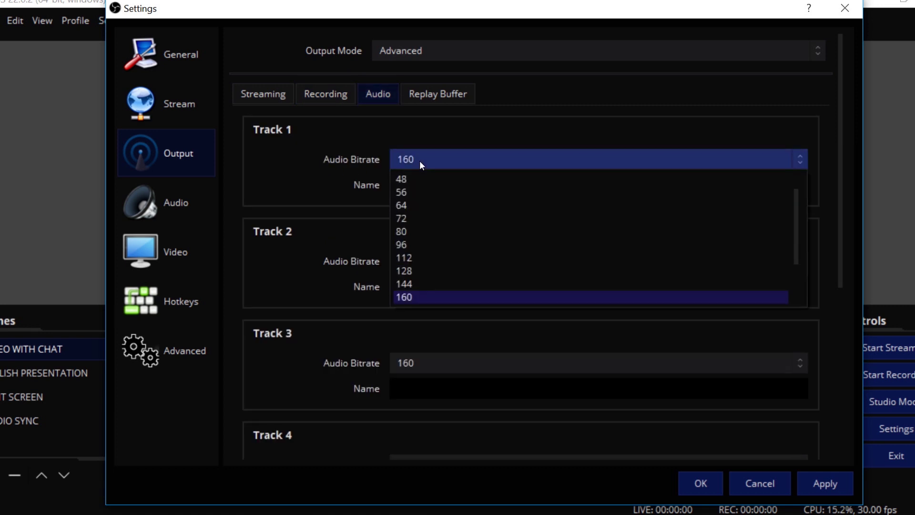
{"action": "scroll", "coordinate": [439, 218], "scroll_direction": "down", "scroll_amount": 2}
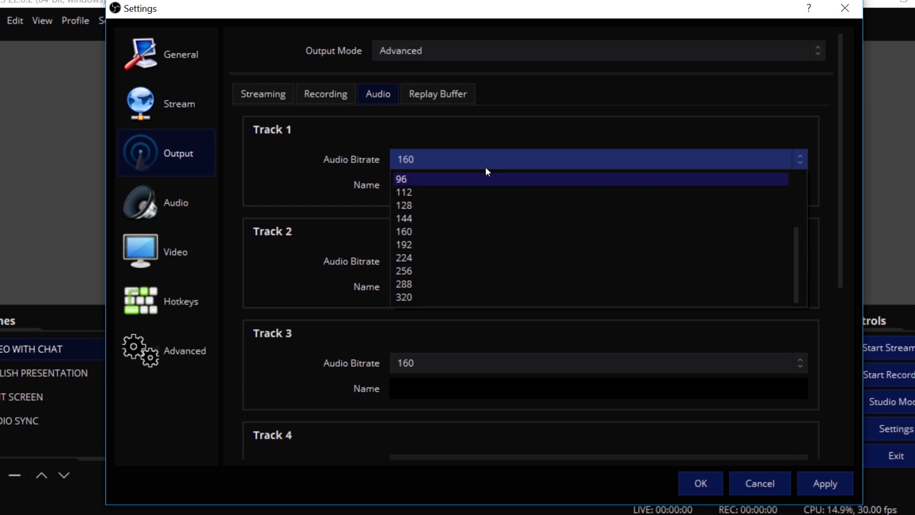
{"action": "left_click", "coordinate": [334, 149]}
{"action": "left_click", "coordinate": [427, 155]}
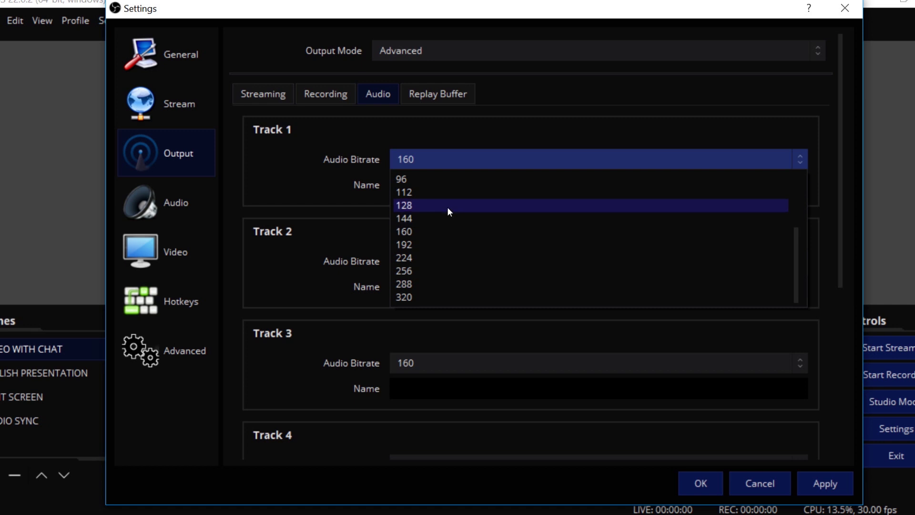
{"action": "left_click", "coordinate": [447, 207]}
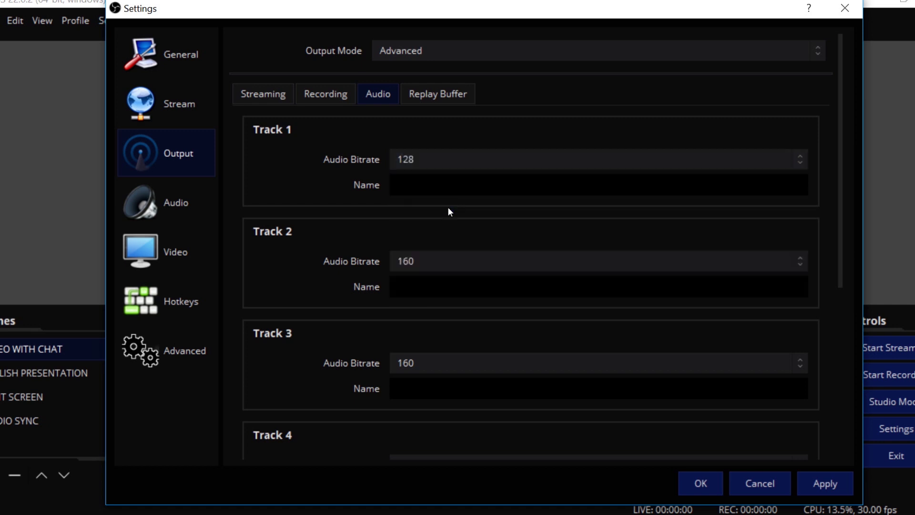
{"action": "left_click", "coordinate": [422, 262]}
{"action": "scroll", "coordinate": [436, 360], "scroll_direction": "down", "scroll_amount": 2}
{"action": "left_click", "coordinate": [421, 395]}
Uncheck audio tracks 1 and 3 in the Recording output so only track 2 remains
{"action": "left_click", "coordinate": [327, 93]}
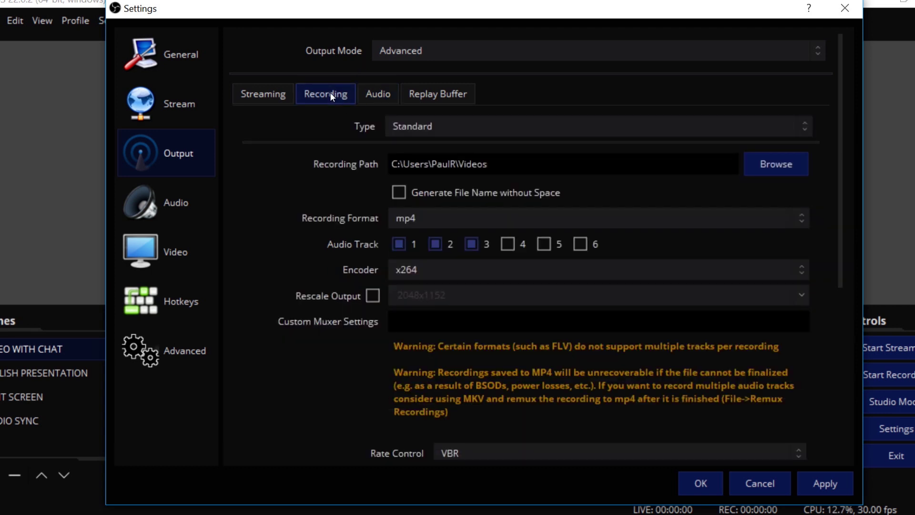
{"action": "left_click", "coordinate": [399, 243]}
{"action": "left_click", "coordinate": [473, 243]}
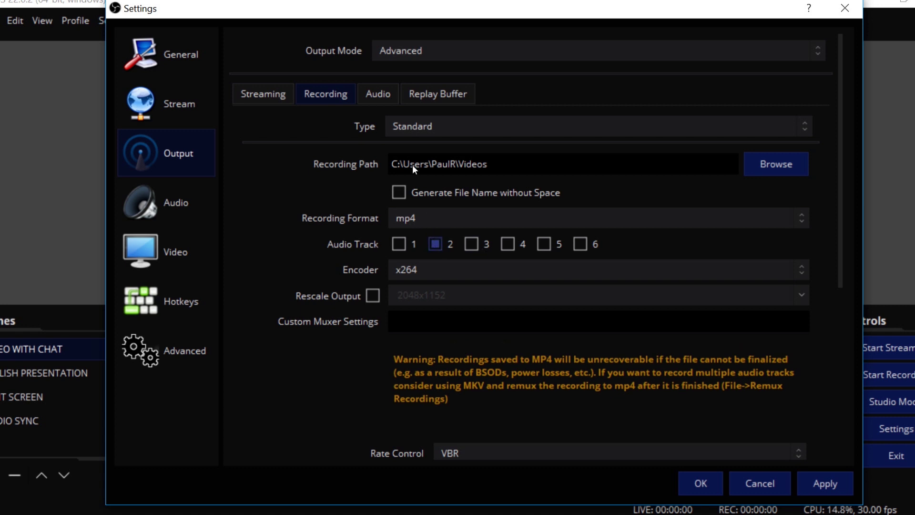
Review the per-track audio bitrates, then go back to the Streaming output settings
{"action": "left_click", "coordinate": [378, 89]}
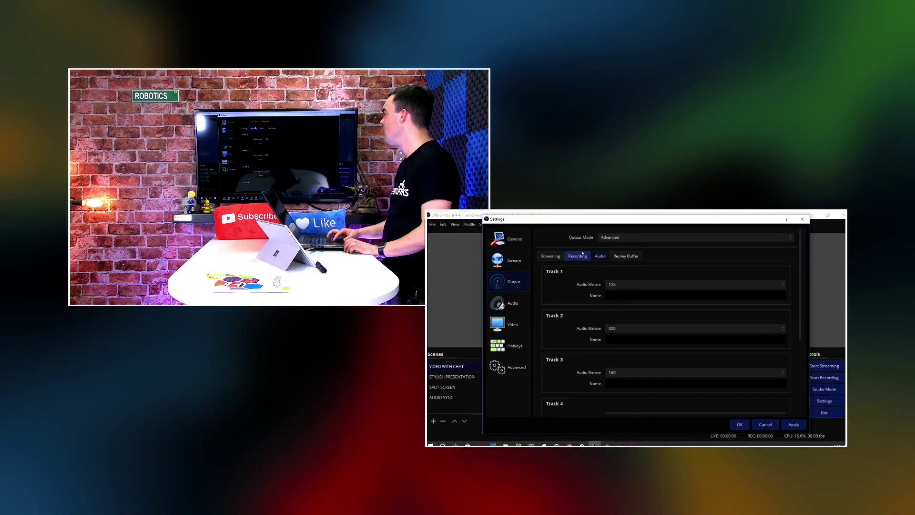
{"action": "left_click", "coordinate": [582, 254]}
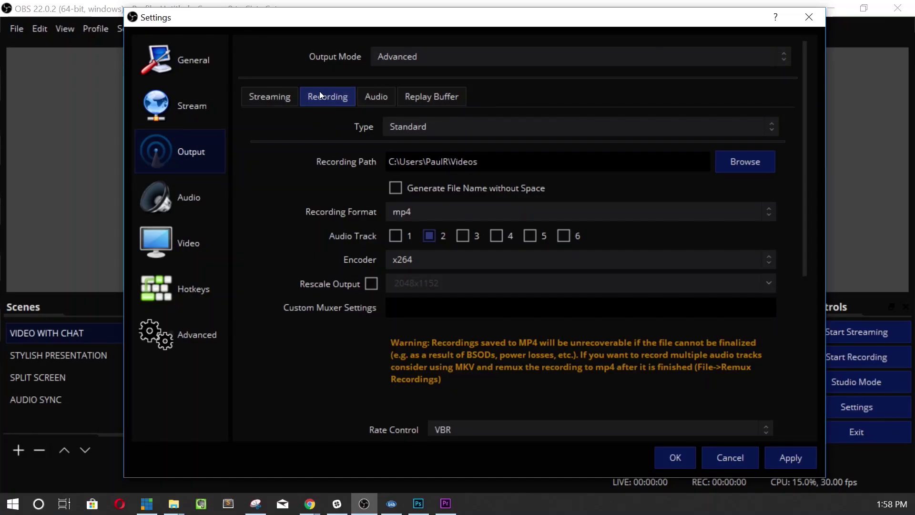
{"action": "left_click", "coordinate": [280, 96]}
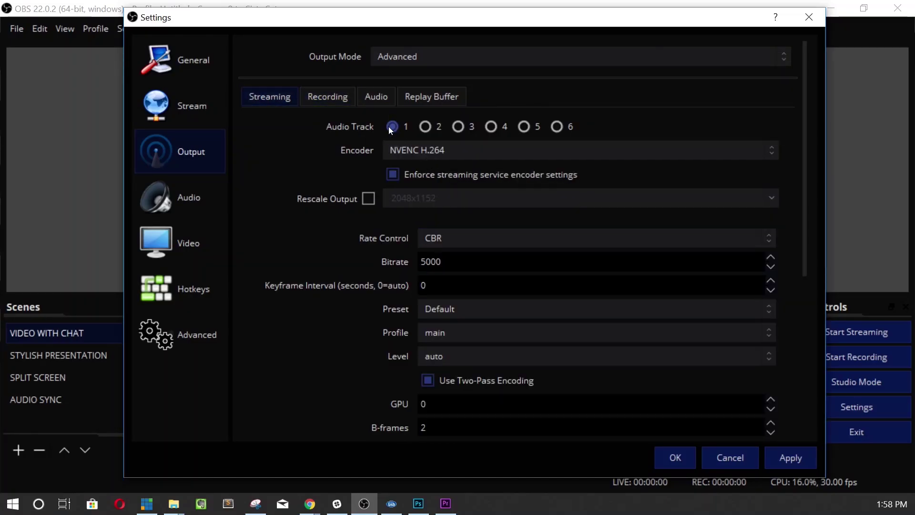
On the Audio page, keep the 44.1kHz sample rate and set Channels to Mono
{"action": "left_click", "coordinate": [211, 212]}
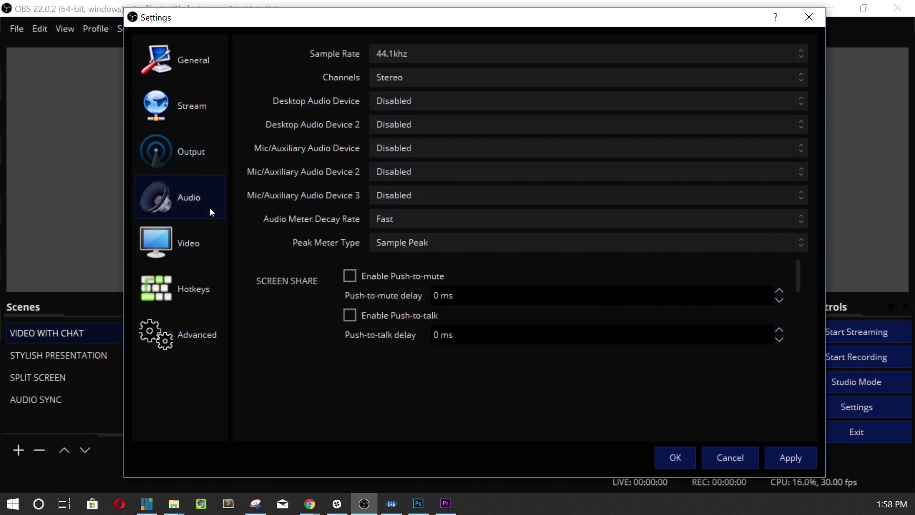
{"action": "left_click", "coordinate": [403, 58]}
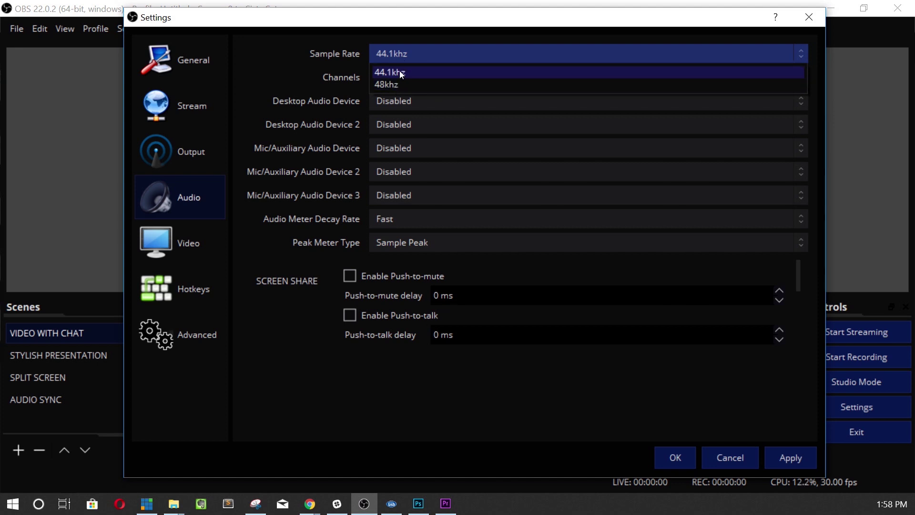
{"action": "left_click", "coordinate": [400, 72]}
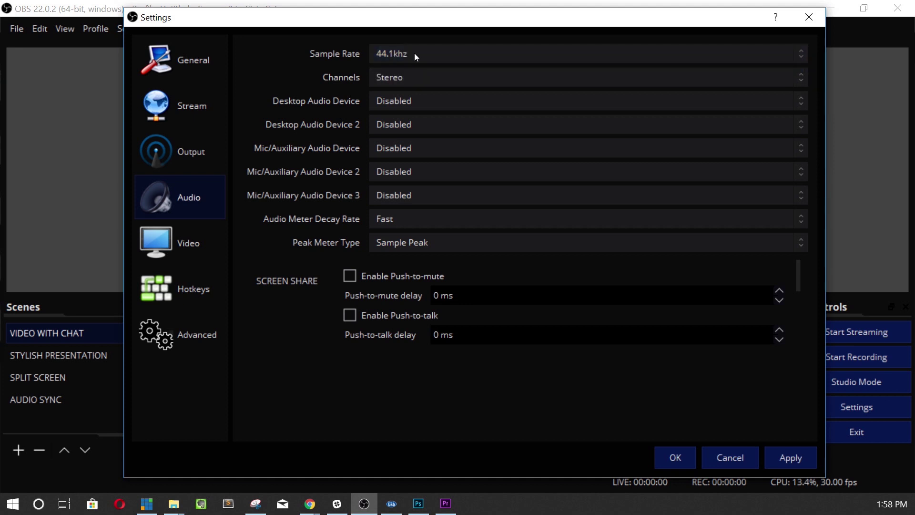
{"action": "left_click", "coordinate": [395, 79]}
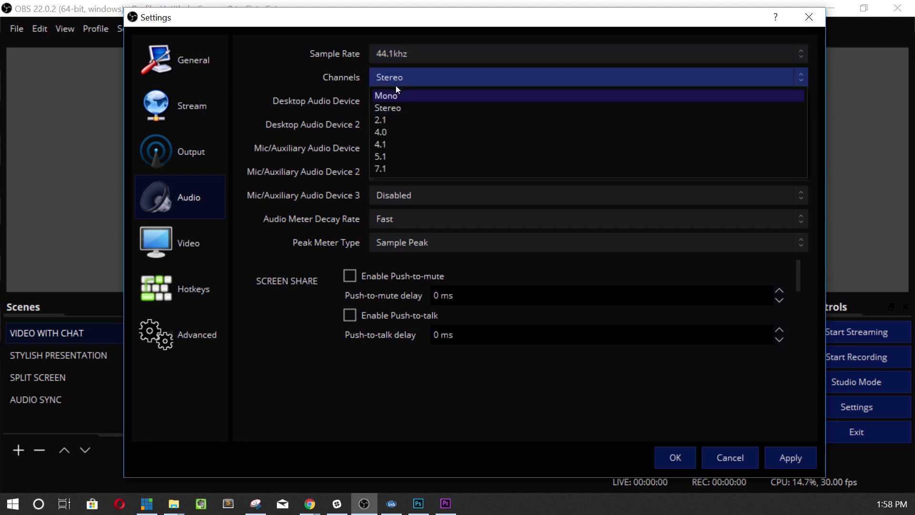
{"action": "left_click", "coordinate": [398, 94]}
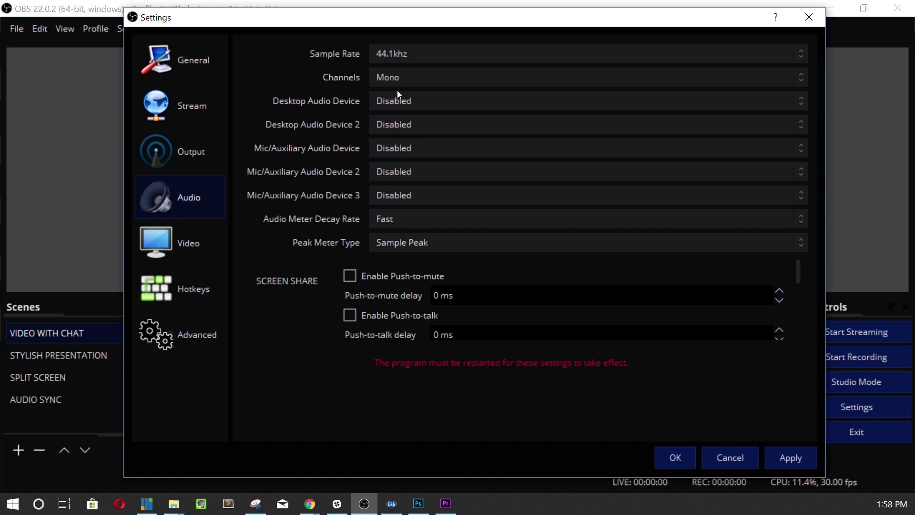
{"action": "left_click", "coordinate": [393, 82]}
{"action": "left_click", "coordinate": [393, 108]}
{"action": "left_click", "coordinate": [414, 82]}
{"action": "left_click", "coordinate": [416, 91]}
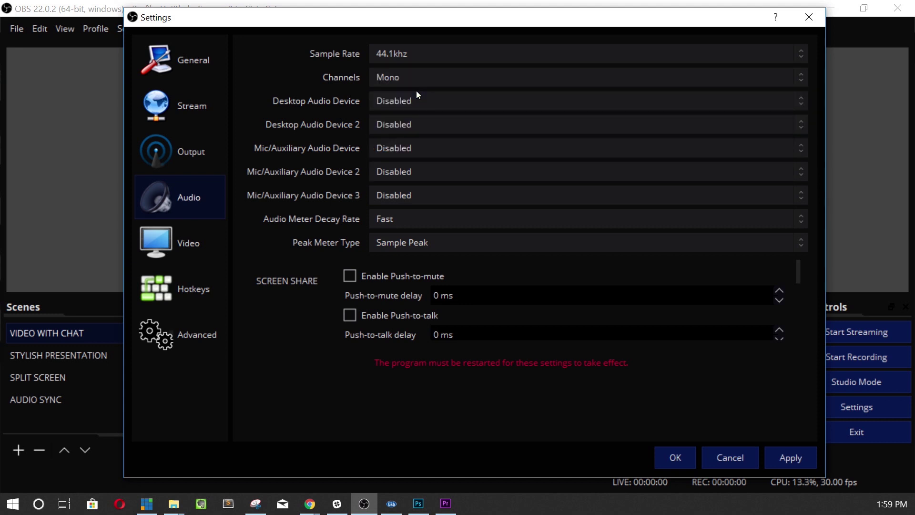
Browse the Desktop Audio device list, leaving it Disabled for now
{"action": "left_click", "coordinate": [393, 99]}
{"action": "left_click", "coordinate": [392, 99]}
{"action": "left_click", "coordinate": [394, 100]}
{"action": "left_click", "coordinate": [321, 101]}
{"action": "left_click", "coordinate": [417, 105]}
{"action": "scroll", "coordinate": [416, 171], "scroll_direction": "down", "scroll_amount": 1}
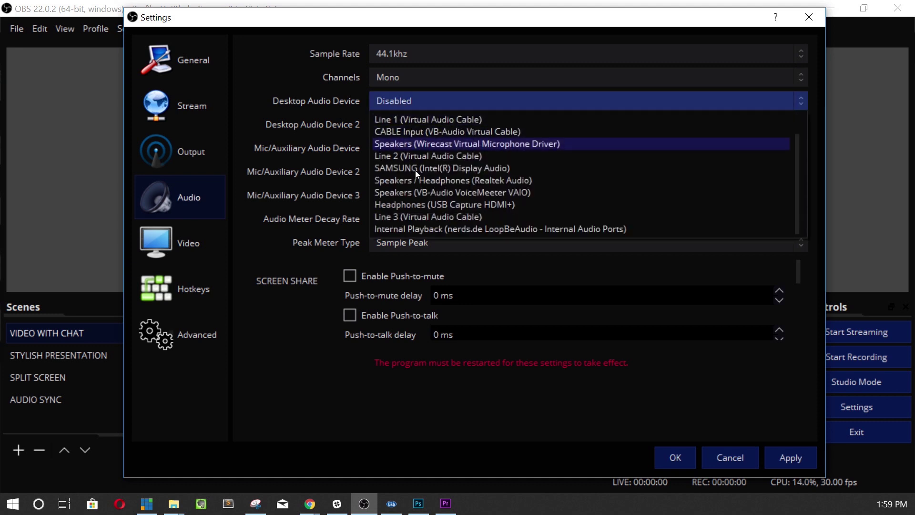
{"action": "scroll", "coordinate": [434, 150], "scroll_direction": "up", "scroll_amount": 1}
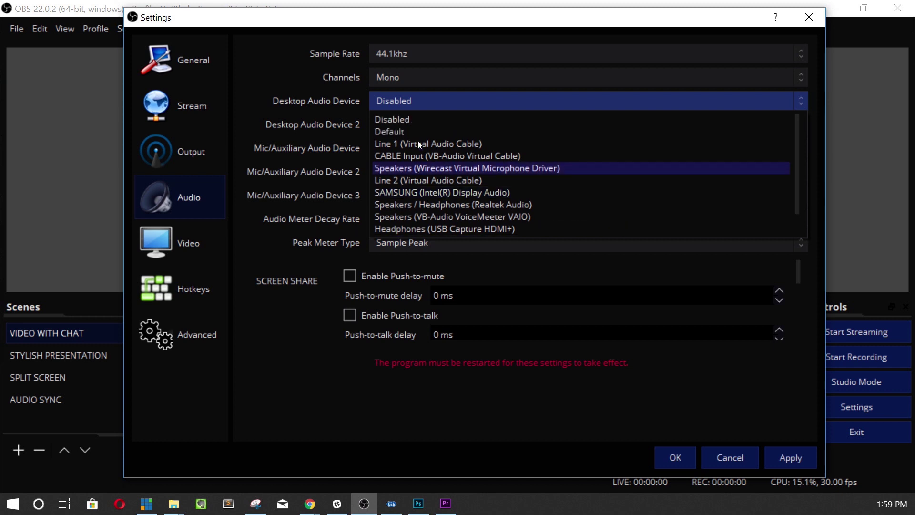
{"action": "left_click", "coordinate": [302, 124]}
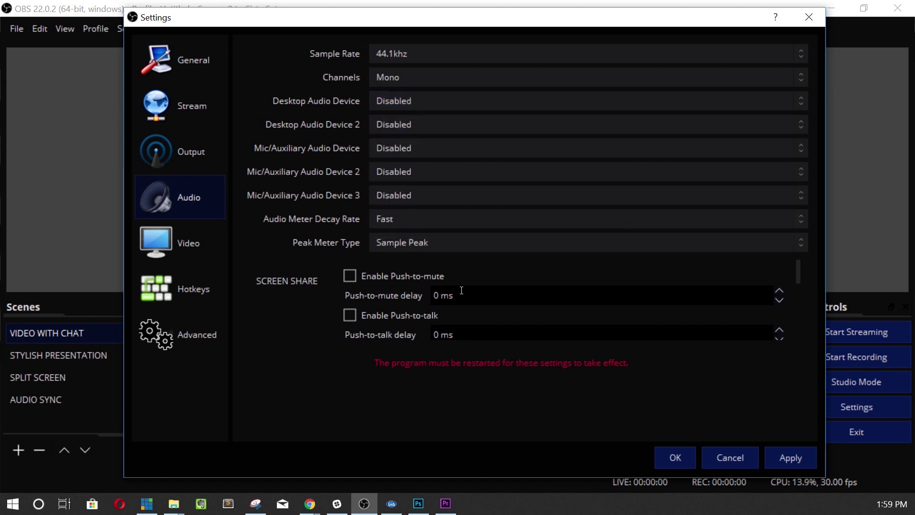
Set Desktop Audio to Line 1 (Virtual Audio Cable) and save the settings with OK
{"action": "left_click", "coordinate": [455, 98]}
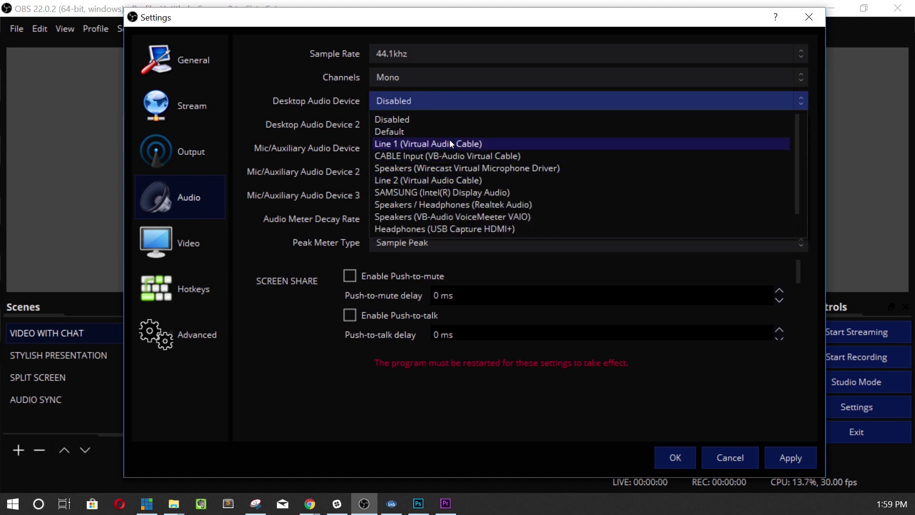
{"action": "scroll", "coordinate": [431, 150], "scroll_direction": "down", "scroll_amount": 1}
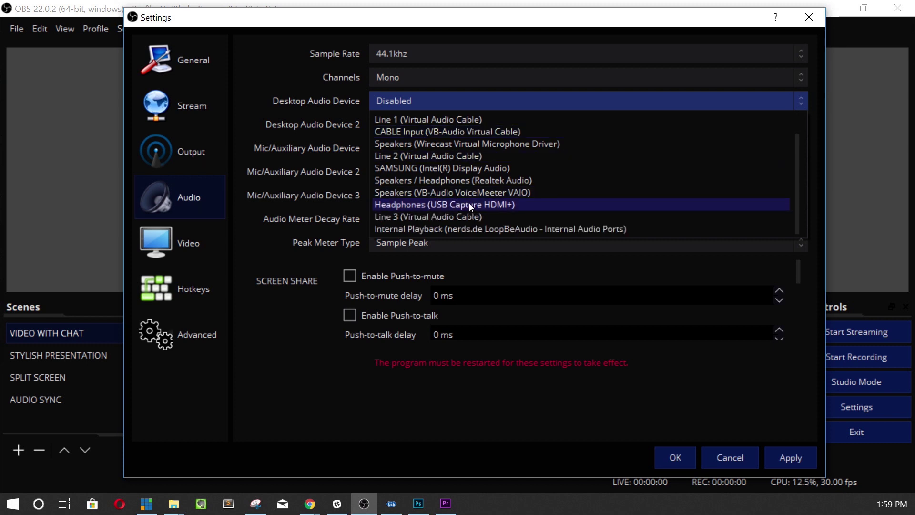
{"action": "scroll", "coordinate": [469, 203], "scroll_direction": "up", "scroll_amount": 1}
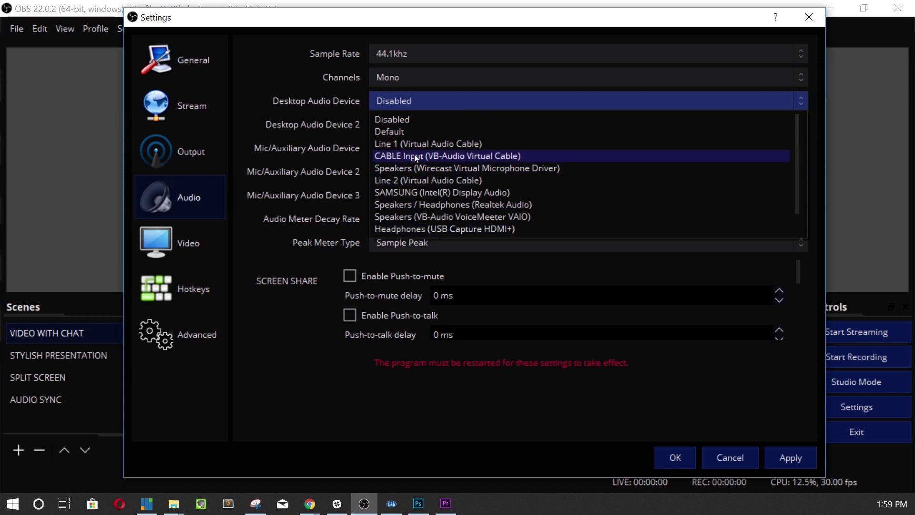
{"action": "left_click", "coordinate": [420, 142]}
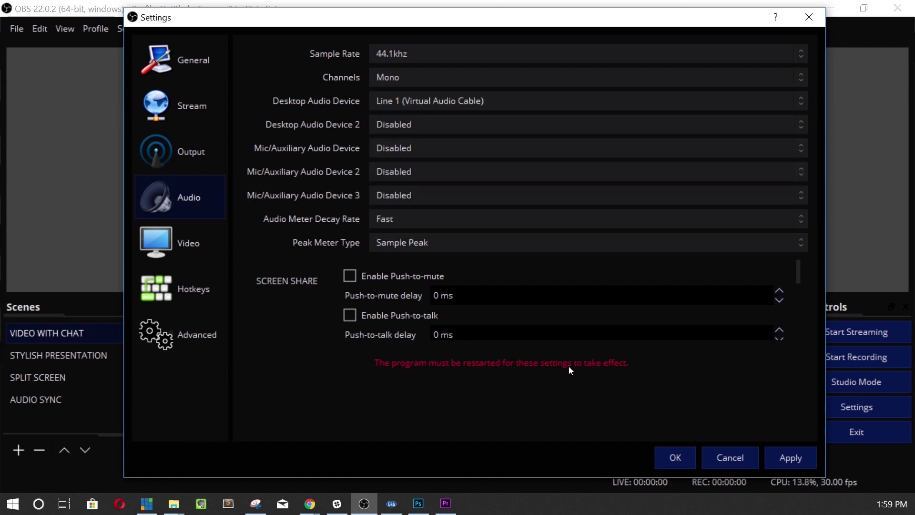
{"action": "left_click", "coordinate": [681, 454]}
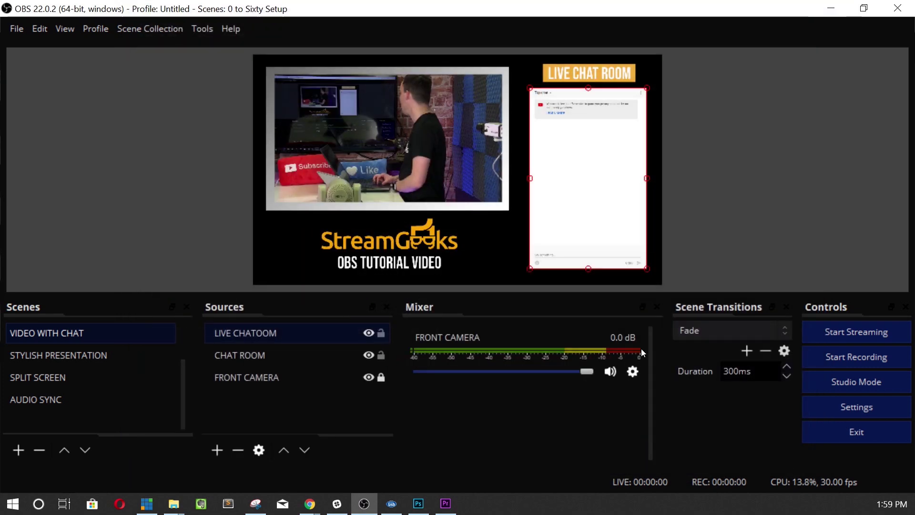
In Advanced Audio Properties, clear Desktop Audio from tracks 1, 2 and 4 and widen the window
{"action": "left_click", "coordinate": [45, 27]}
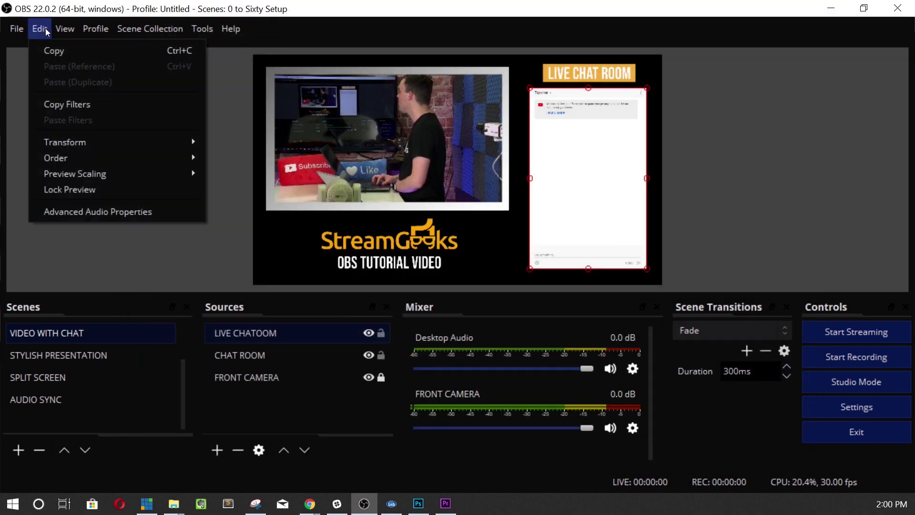
{"action": "left_click", "coordinate": [88, 212]}
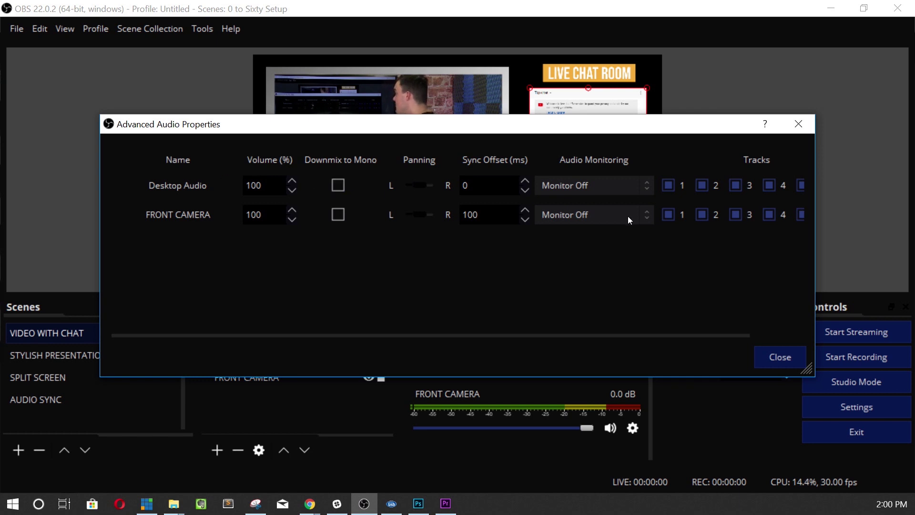
{"action": "left_click", "coordinate": [669, 186]}
{"action": "left_click", "coordinate": [703, 185]}
{"action": "left_click", "coordinate": [769, 186]}
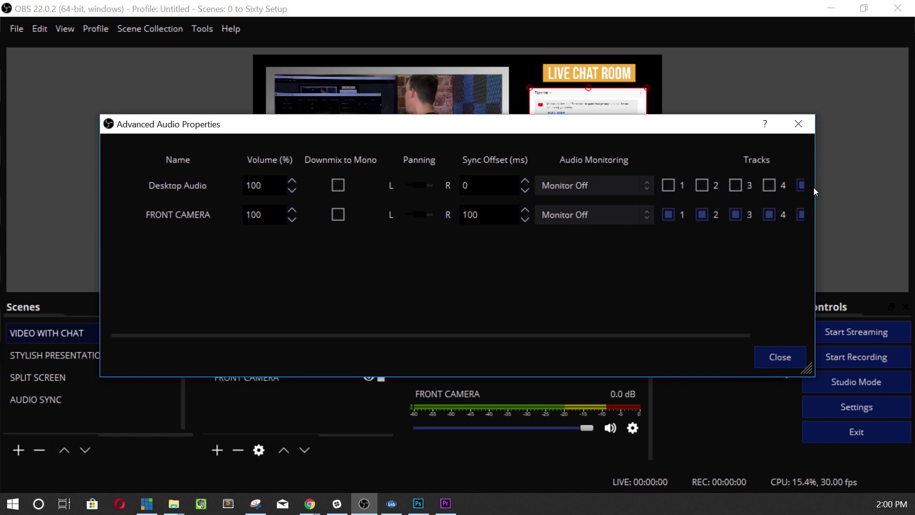
{"action": "left_click_drag", "start_coordinate": [815, 188], "coordinate": [893, 189]}
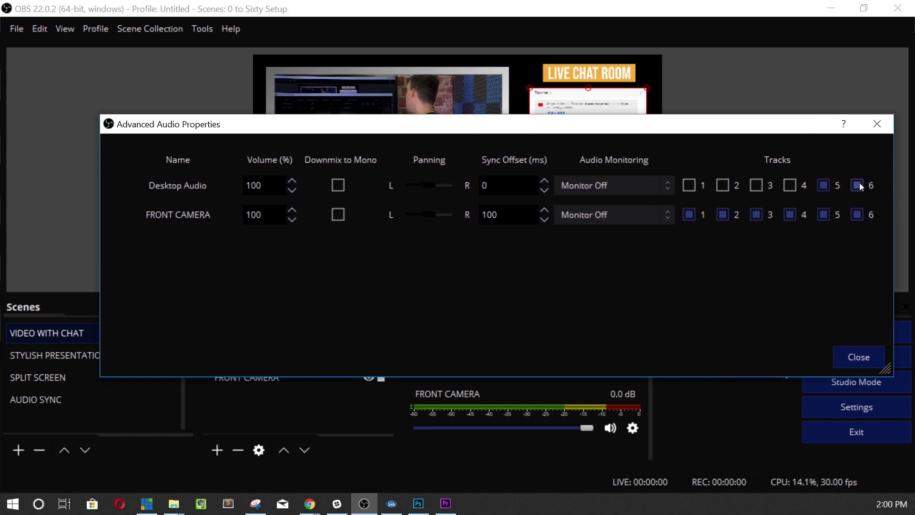
Leave Desktop Audio and FRONT CAMERA assigned to tracks 1 and 2 only, then close the dialog
{"action": "left_click", "coordinate": [857, 215]}
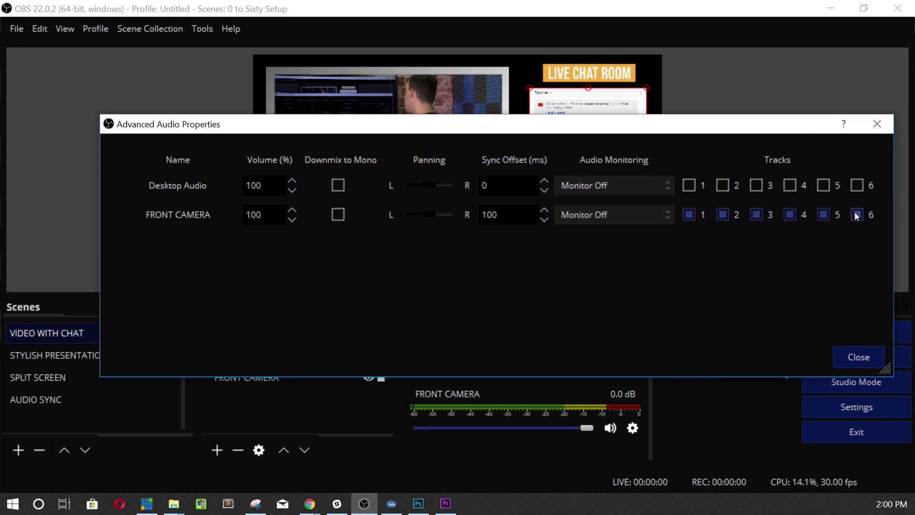
{"action": "left_click", "coordinate": [824, 212]}
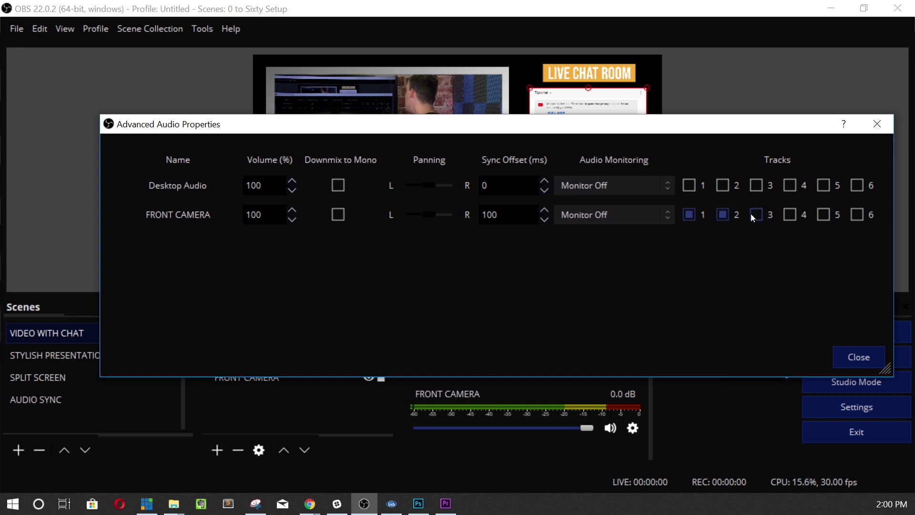
{"action": "left_click", "coordinate": [689, 214]}
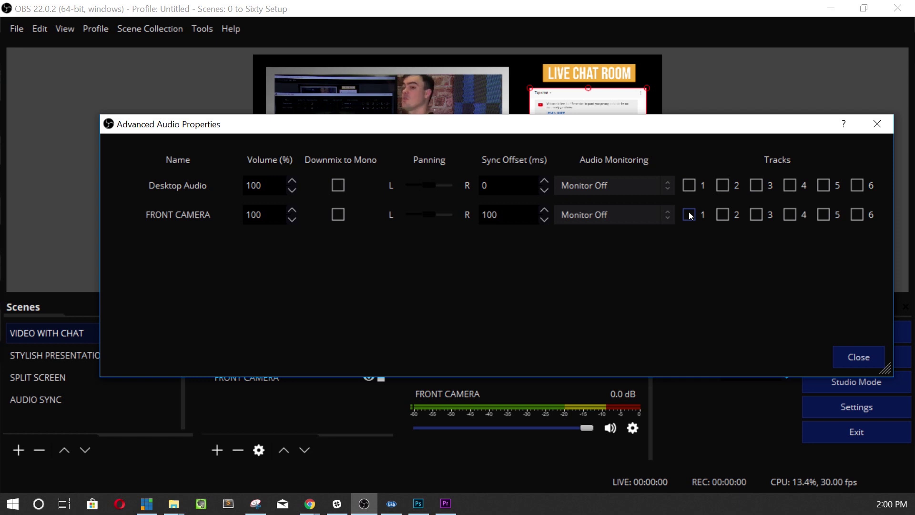
{"action": "left_click", "coordinate": [694, 181]}
{"action": "left_click", "coordinate": [723, 185]}
{"action": "left_click", "coordinate": [723, 214]}
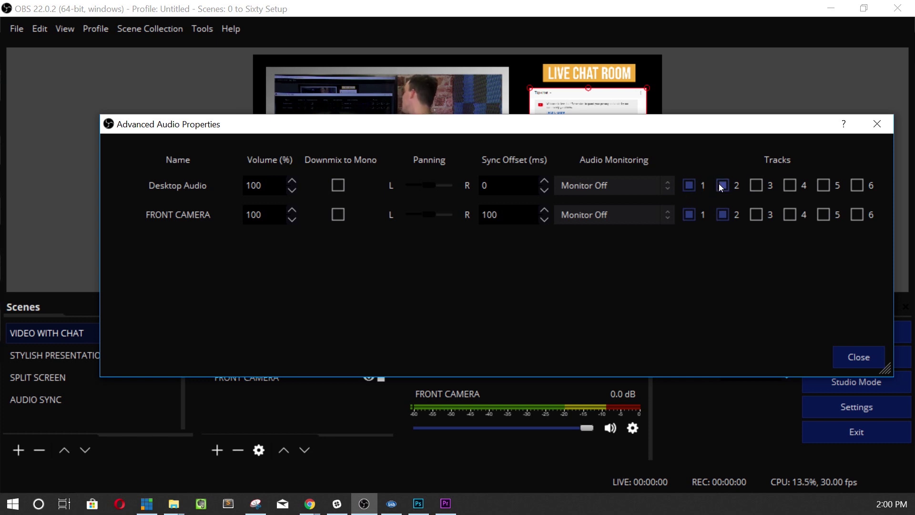
{"action": "left_click", "coordinate": [886, 126]}
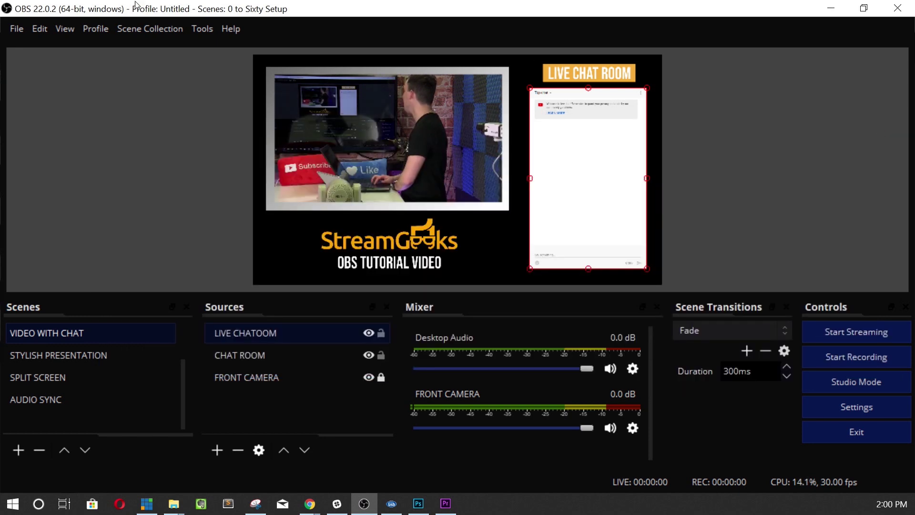
Open Settings on the Video page and confirm the 1920x1080 output resolution
{"action": "left_click", "coordinate": [22, 30]}
{"action": "left_click", "coordinate": [45, 91]}
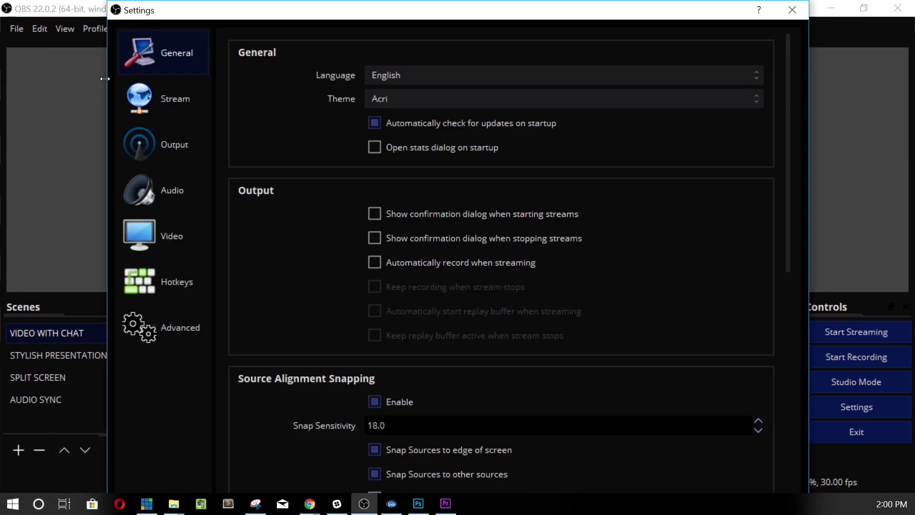
{"action": "left_click", "coordinate": [137, 240]}
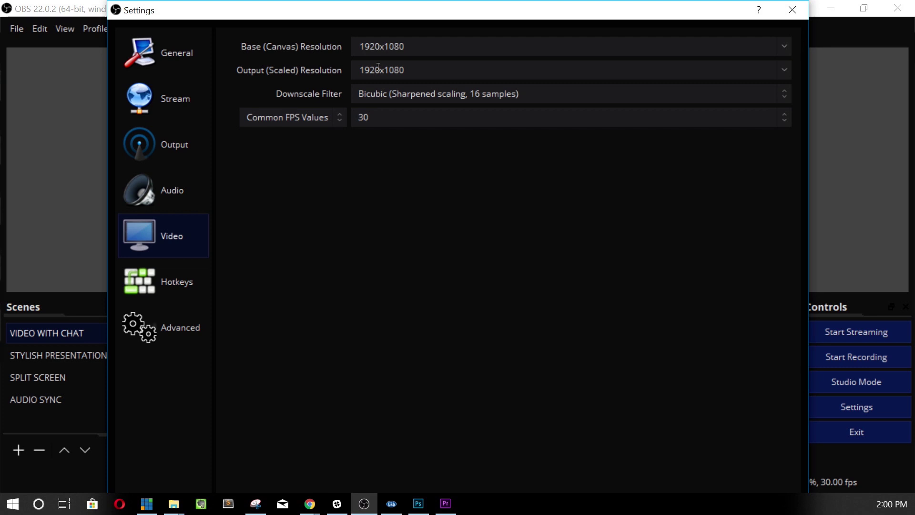
{"action": "left_click", "coordinate": [433, 67]}
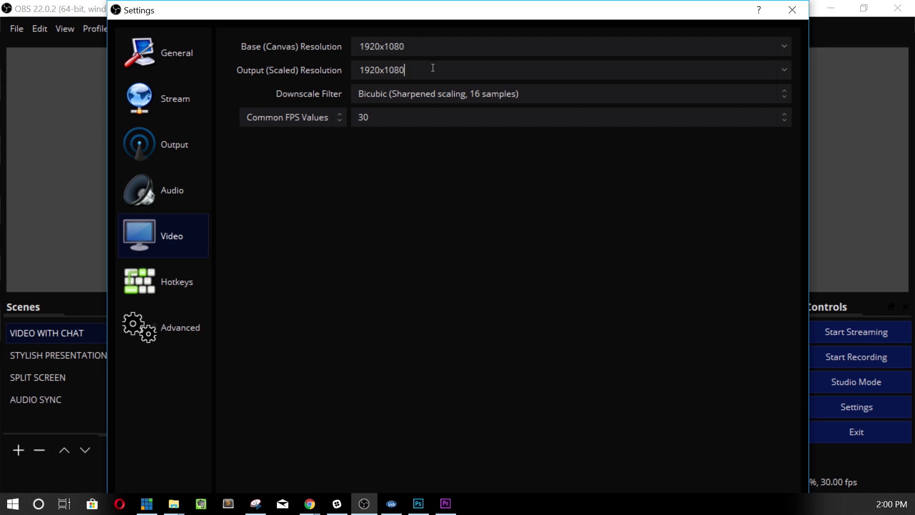
{"action": "left_click", "coordinate": [785, 74]}
{"action": "left_click", "coordinate": [786, 76]}
{"action": "left_click", "coordinate": [199, 138]}
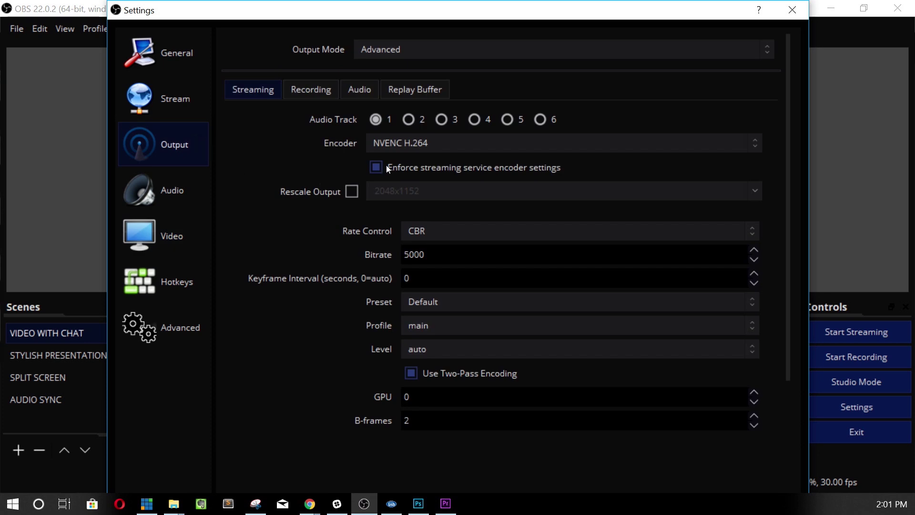
{"action": "left_click", "coordinate": [179, 233]}
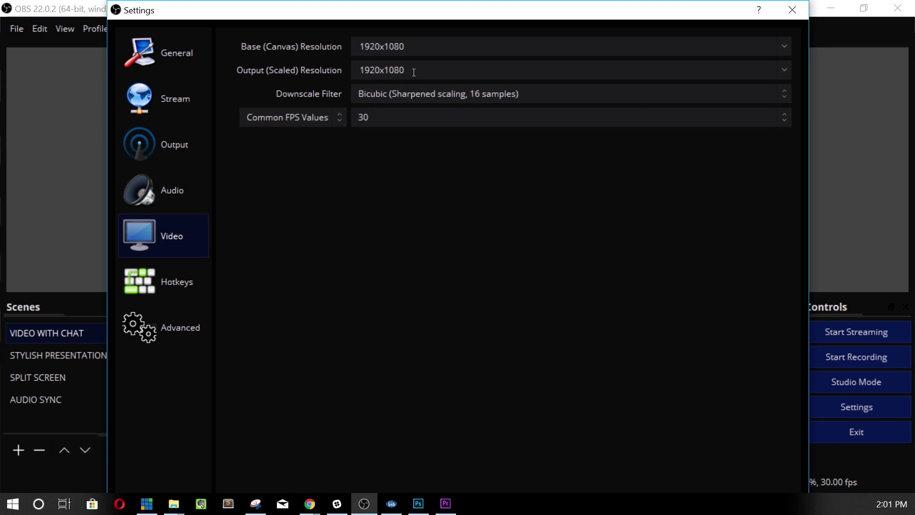
Keep the Common FPS Value at 30
{"action": "left_click", "coordinate": [413, 122]}
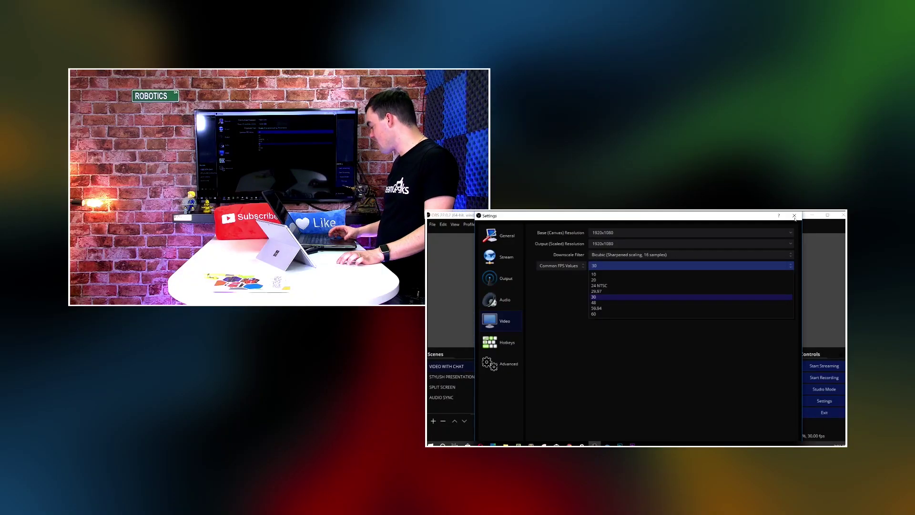
{"action": "left_click", "coordinate": [794, 218]}
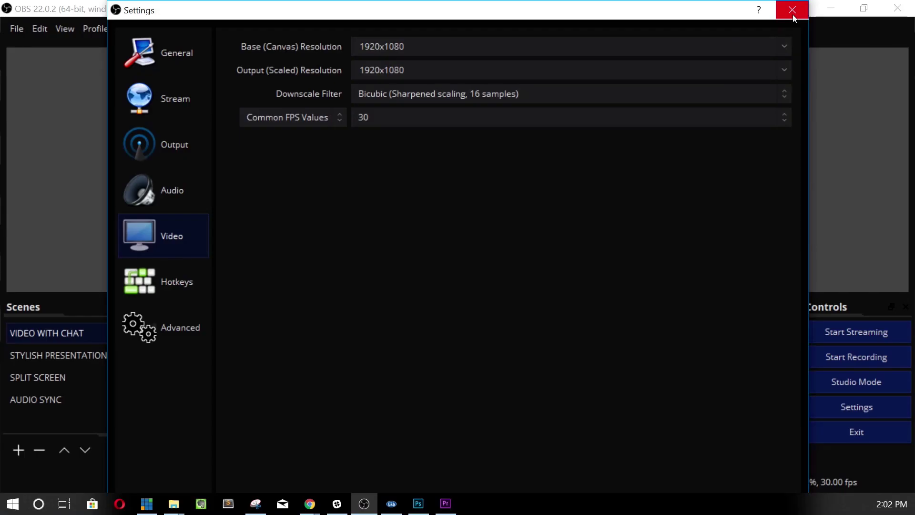
{"action": "left_click", "coordinate": [793, 14]}
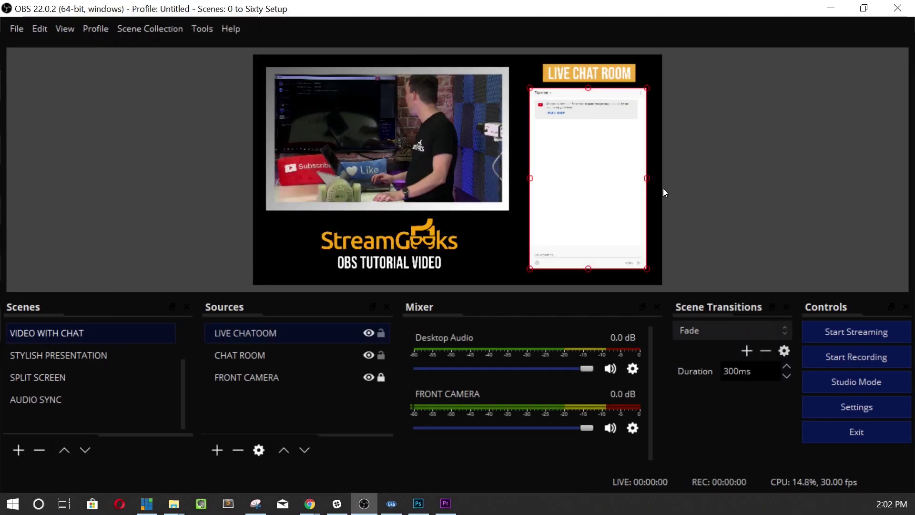